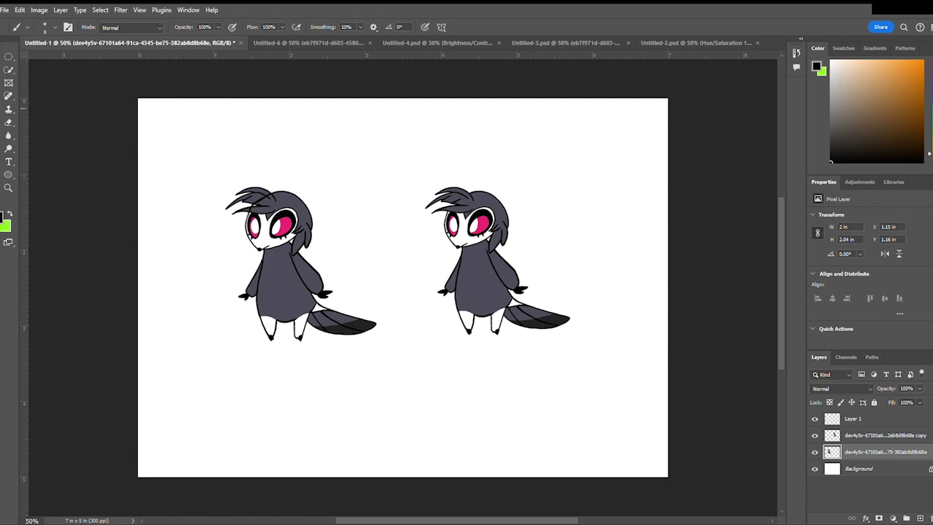
Erase the swept fringe strands extending from the left character's head.
click(9, 123)
mouse_move(251, 212)
mouse_down()
mouse_move(248, 198)
mouse_move(235, 200)
mouse_up()
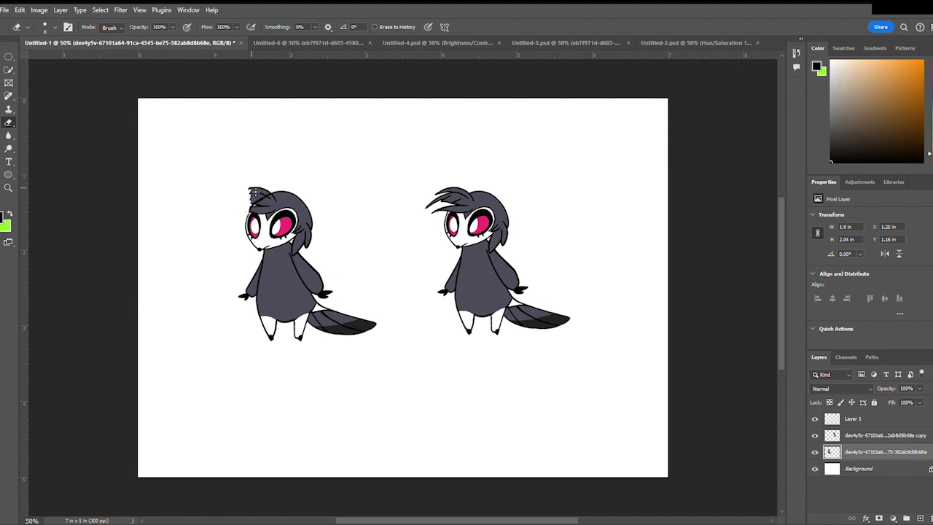
mouse_move(241, 198)
mouse_down()
mouse_move(254, 191)
mouse_move(245, 199)
mouse_up()
mouse_move(273, 195)
mouse_down()
mouse_move(262, 201)
mouse_move(268, 195)
mouse_move(257, 192)
mouse_move(254, 203)
mouse_move(277, 191)
mouse_move(270, 198)
mouse_up()
Fill the leftover fringe piece on the left character's forehead with white and paint out its outline.
key(b)
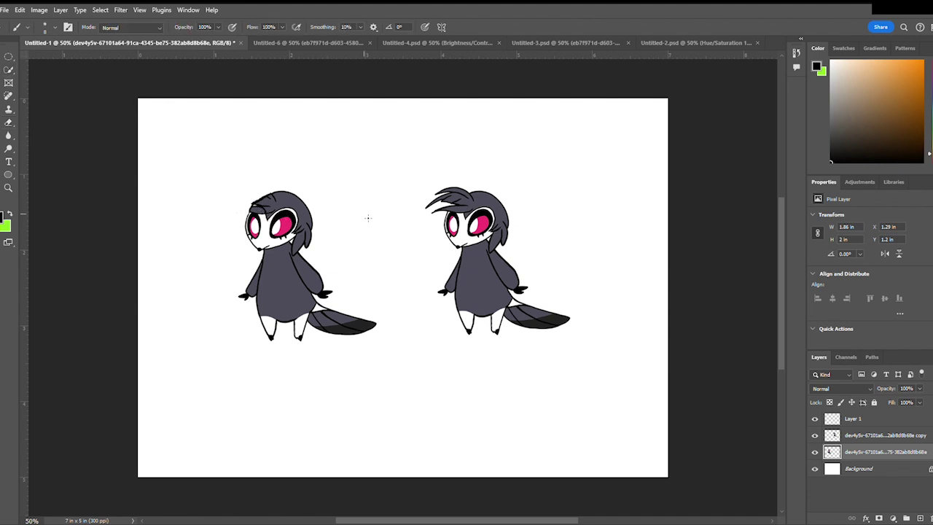
click(832, 63)
key(g)
click(258, 213)
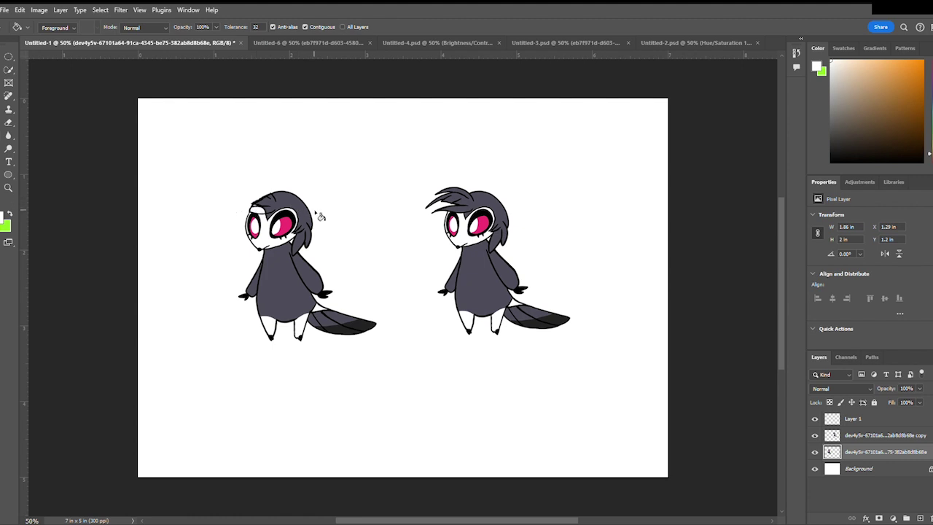
key(b)
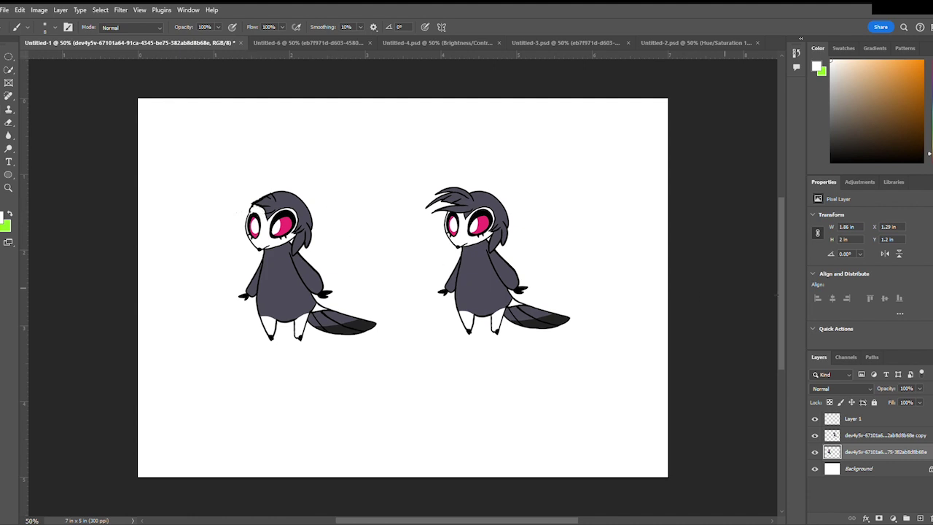
Redraw the left character's forehead hairline and slimmer arm outlines in black, touching up with dark grey sampled from its body.
click(835, 161)
click(832, 63)
click(831, 161)
alt+click(295, 254)
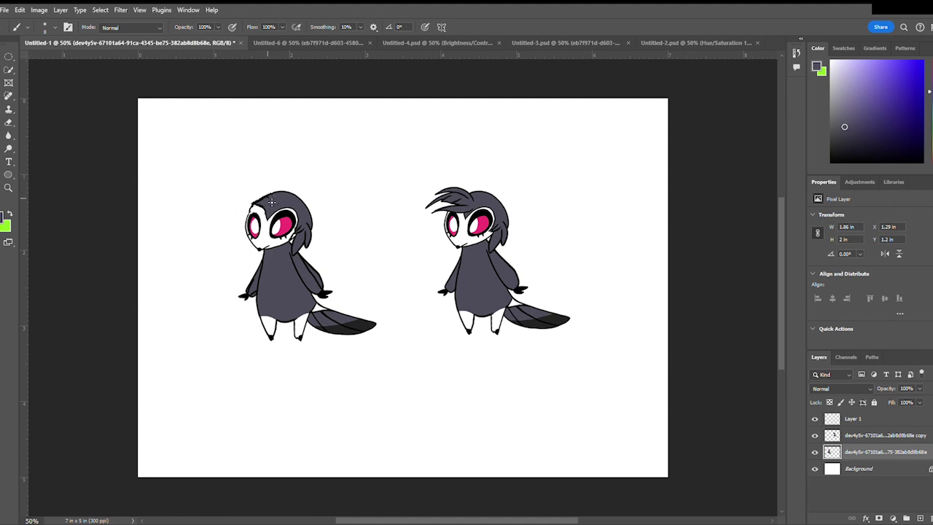
Outline a pointed hairline in black and cover the black markings around both of the left character's eyes with white.
drag(847, 156, 831, 162)
alt+click(280, 180)
click(254, 226)
key(ctrl+shift+z)
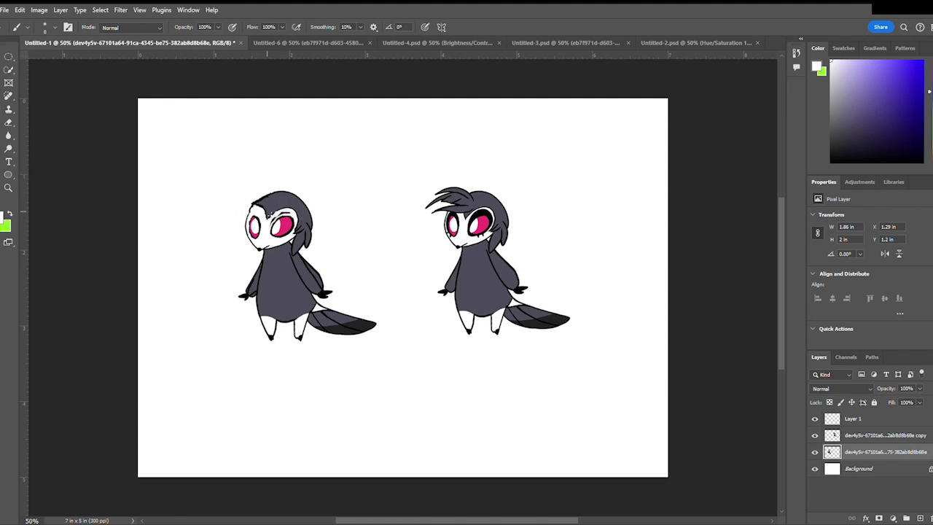
mouse_move(265, 213)
mouse_down()
mouse_move(274, 228)
mouse_move(292, 215)
mouse_up()
Delete the old copy layer with the second character and erase the excess outside the remaining character's slimmer arms.
click(852, 436)
key(Delete)
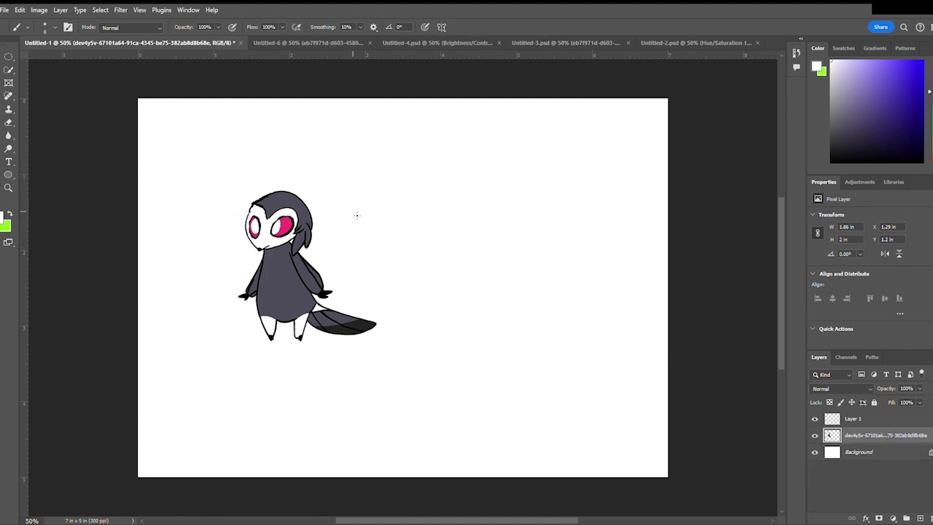
key(e)
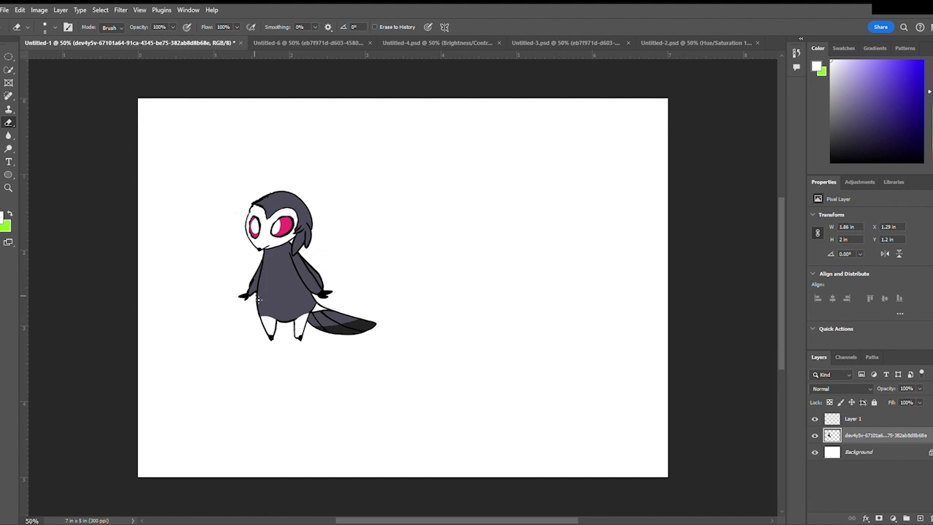
mouse_move(325, 292)
mouse_down()
mouse_move(310, 264)
mouse_move(325, 283)
mouse_up()
Place a duplicate of the cleaned-up character to its right and reselect the original character's layer.
key(v)
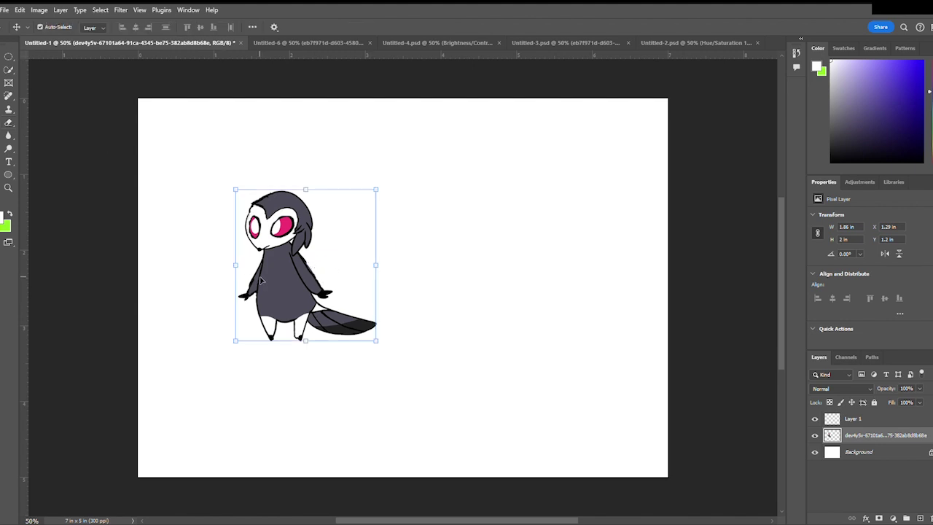
drag(283, 282, 450, 283)
click(886, 453)
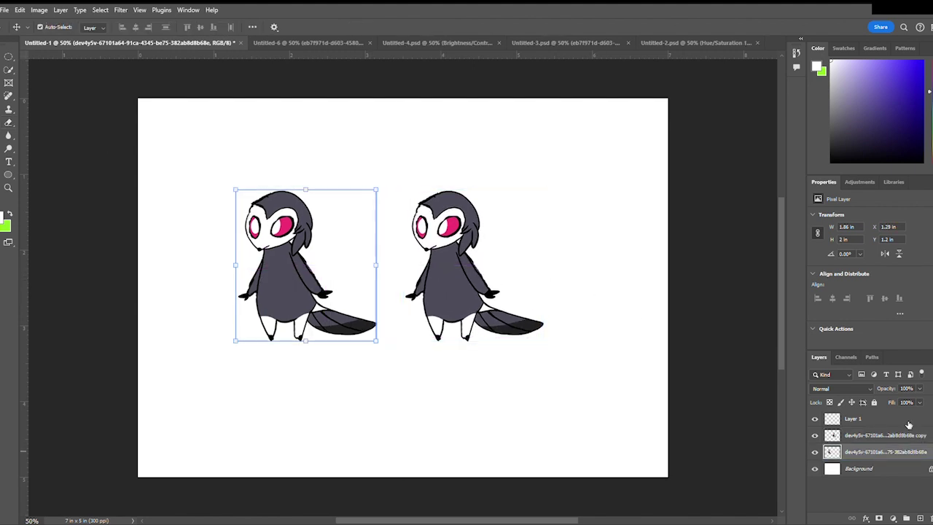
Draw black outlines for feathery ears on both sides of the left character's head and a hair lock beside the face.
key(b)
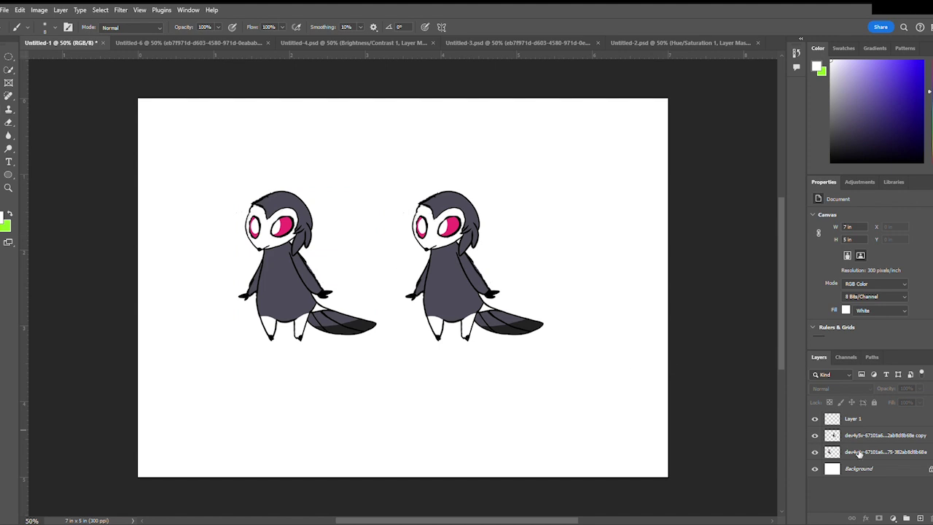
click(831, 162)
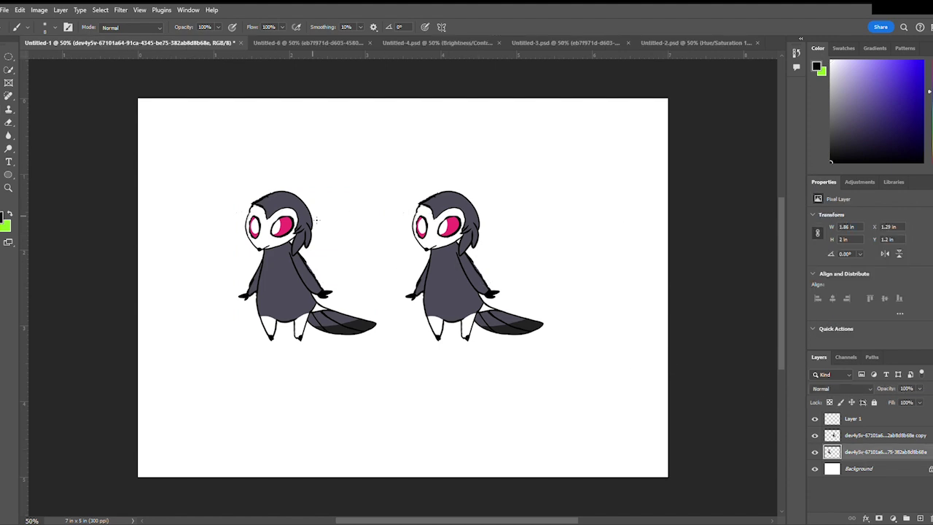
mouse_move(313, 222)
mouse_down()
mouse_move(322, 219)
mouse_move(331, 232)
mouse_move(316, 239)
mouse_up()
mouse_move(255, 210)
mouse_down()
mouse_move(237, 219)
mouse_move(252, 254)
mouse_up()
mouse_move(253, 213)
mouse_down()
mouse_move(232, 235)
mouse_move(245, 213)
mouse_move(228, 211)
mouse_move(244, 241)
mouse_up()
key(ctrl+z)
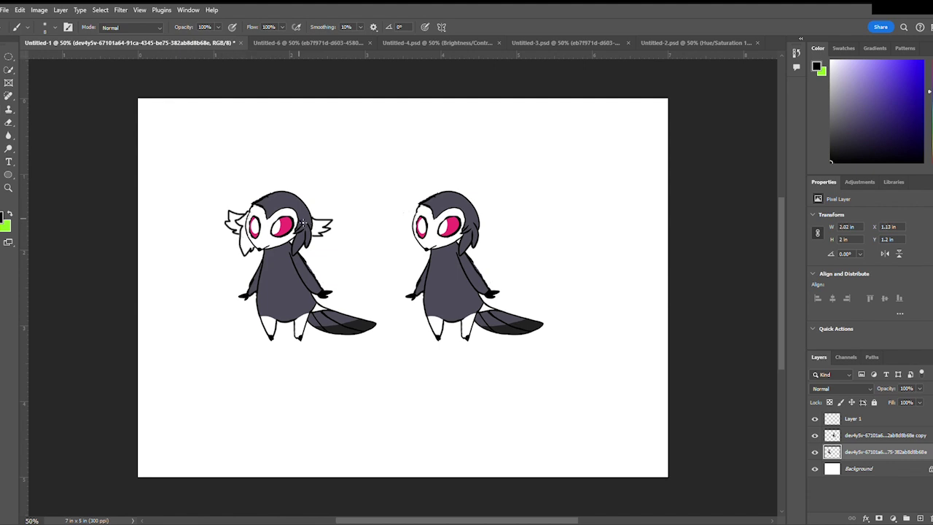
Outline a swept fringe, a fuller hair crown and wavy long hair behind the left character's shoulders in black.
mouse_move(303, 223)
mouse_down()
mouse_move(244, 213)
mouse_move(237, 195)
mouse_move(280, 184)
mouse_up()
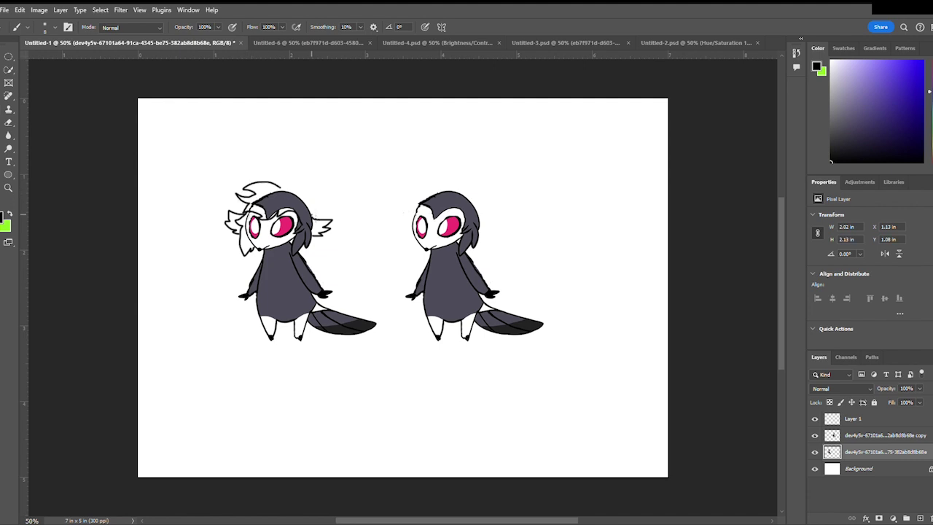
mouse_move(314, 215)
mouse_down()
mouse_move(289, 183)
mouse_move(275, 182)
mouse_up()
key(e)
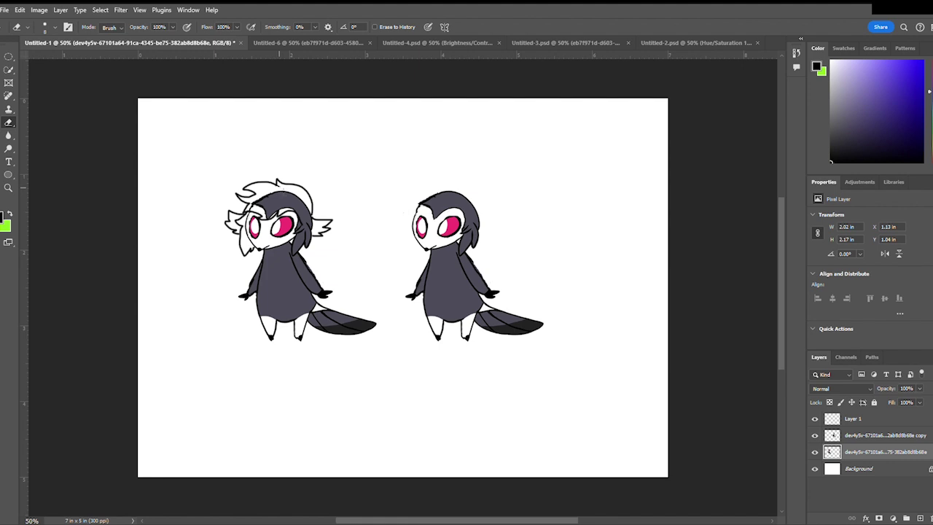
key(b)
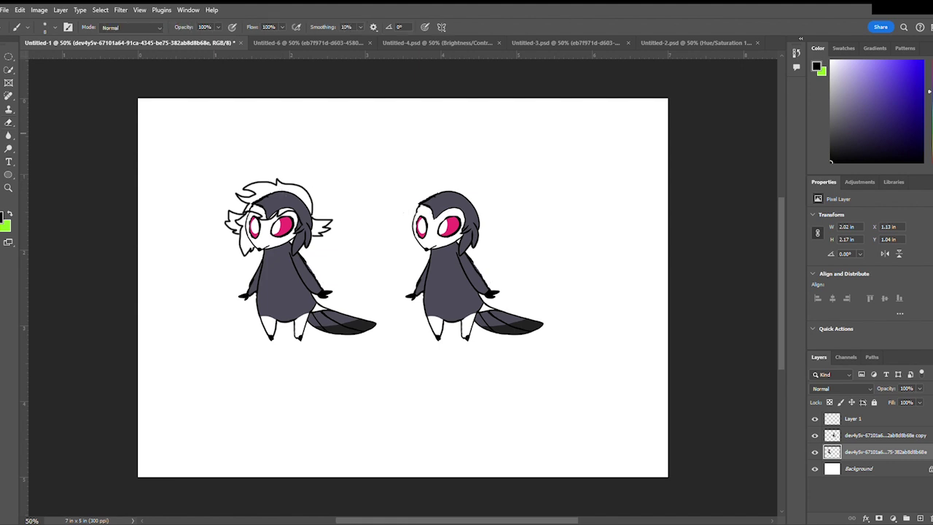
drag(310, 242, 319, 272)
Fill the new hair and ears with the dark grey sampled from the body and paint over the old lines inside the hair.
alt+click(276, 274)
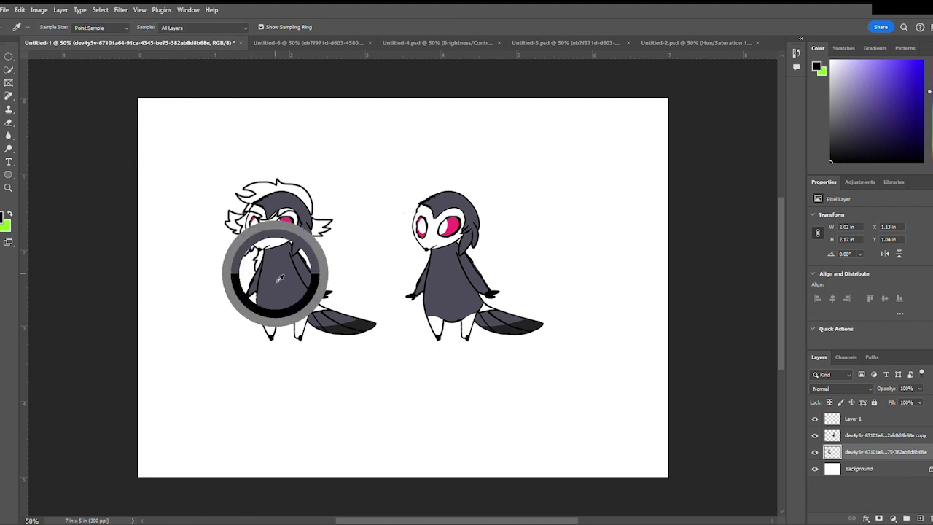
key(g)
click(301, 255)
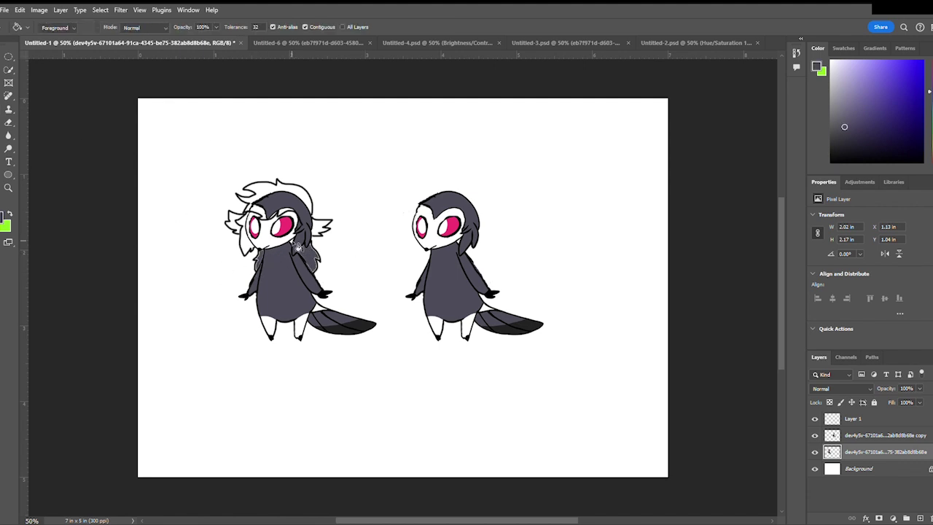
click(321, 232)
key(ctrl+z)
click(321, 233)
click(235, 222)
click(246, 242)
click(256, 207)
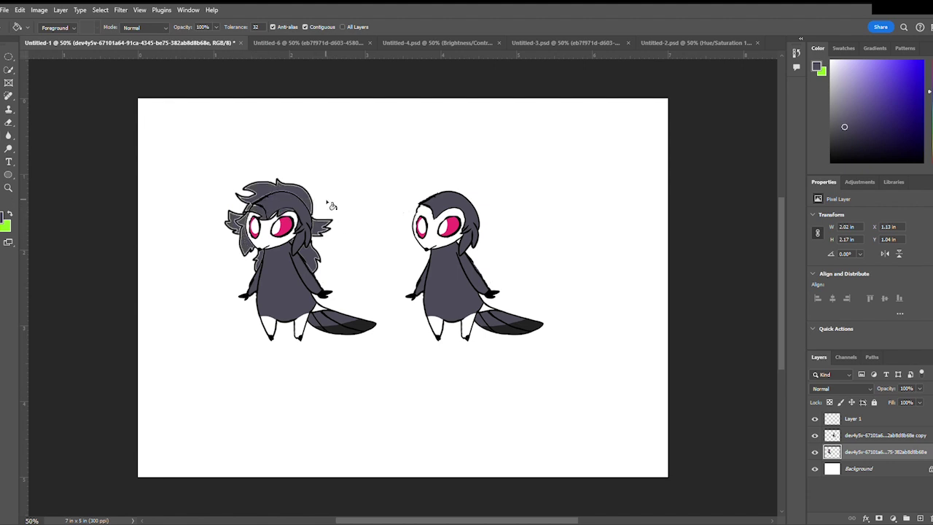
key(b)
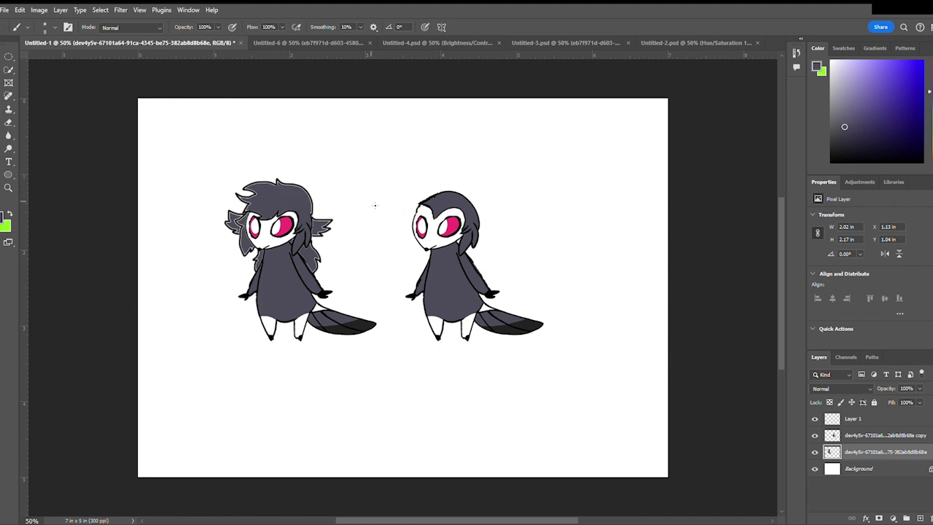
Add black eyelashes and a curved black neckline to the left character, then touch up with the sampled dark grey.
drag(886, 167, 797, 194)
drag(294, 251, 268, 257)
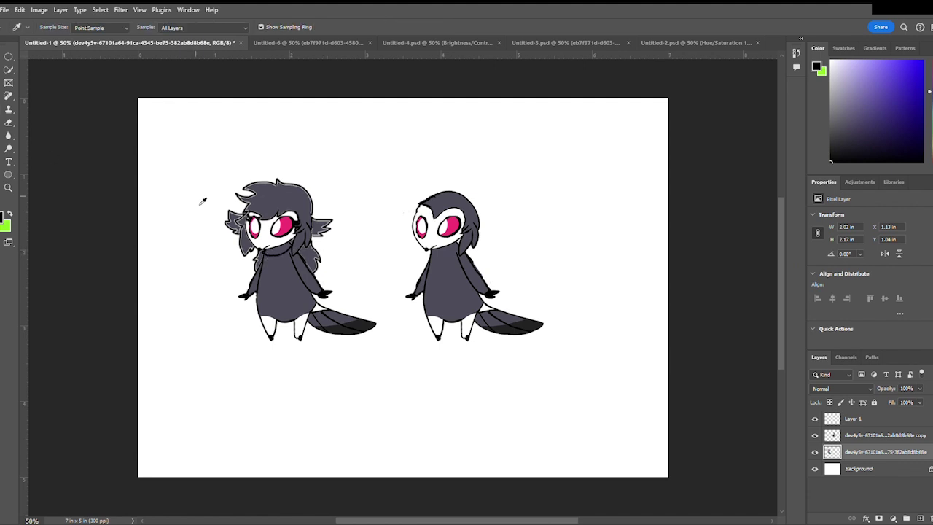
alt+click(270, 210)
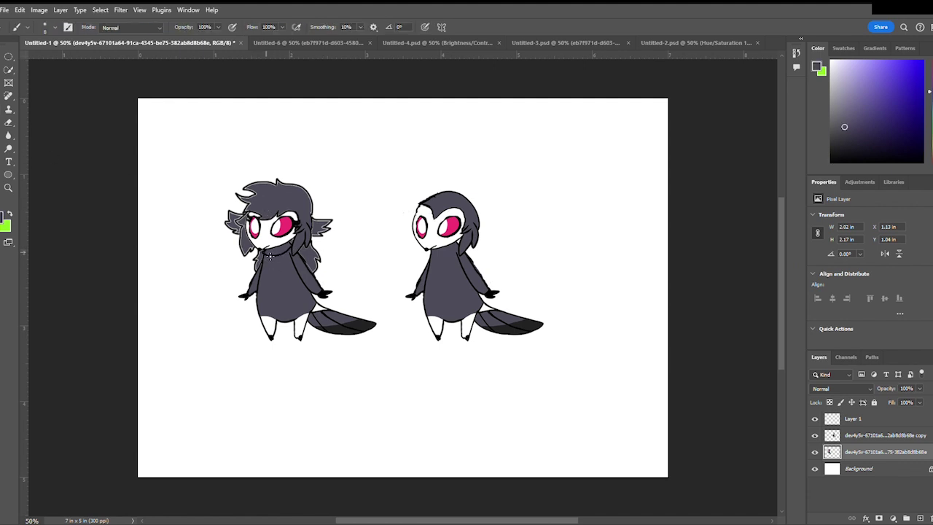
Draw a scalloped collar and curved waistband lines in black across the left character's torso.
drag(835, 157, 803, 197)
mouse_move(297, 271)
mouse_down()
mouse_move(260, 264)
mouse_move(267, 257)
mouse_move(284, 269)
mouse_move(261, 265)
mouse_move(268, 261)
mouse_up()
key(ctrl+z)
alt+click(288, 295)
drag(858, 151, 830, 163)
mouse_move(305, 283)
mouse_down()
mouse_move(262, 290)
mouse_move(312, 296)
mouse_move(245, 315)
mouse_move(313, 329)
mouse_move(333, 314)
mouse_up()
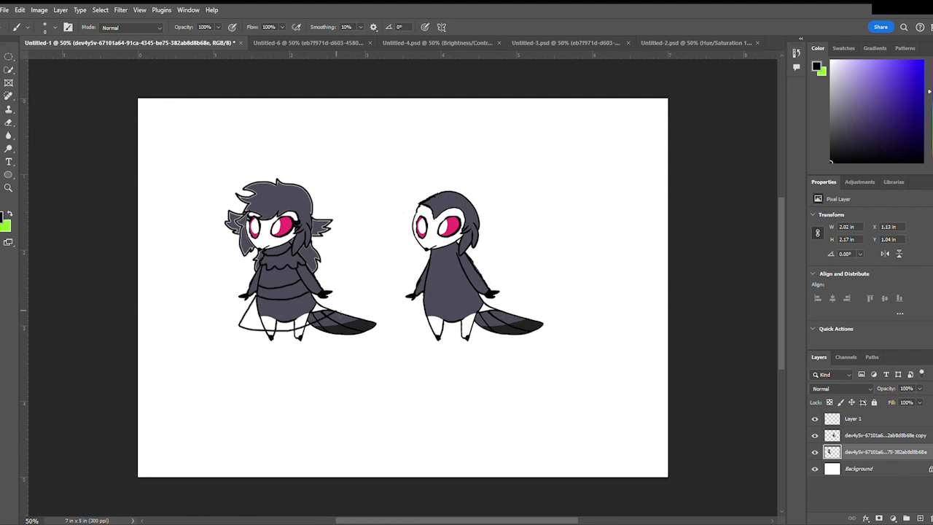
key(ctrl+z)
mouse_move(261, 299)
mouse_down()
mouse_move(247, 321)
mouse_move(311, 326)
mouse_move(334, 314)
mouse_up()
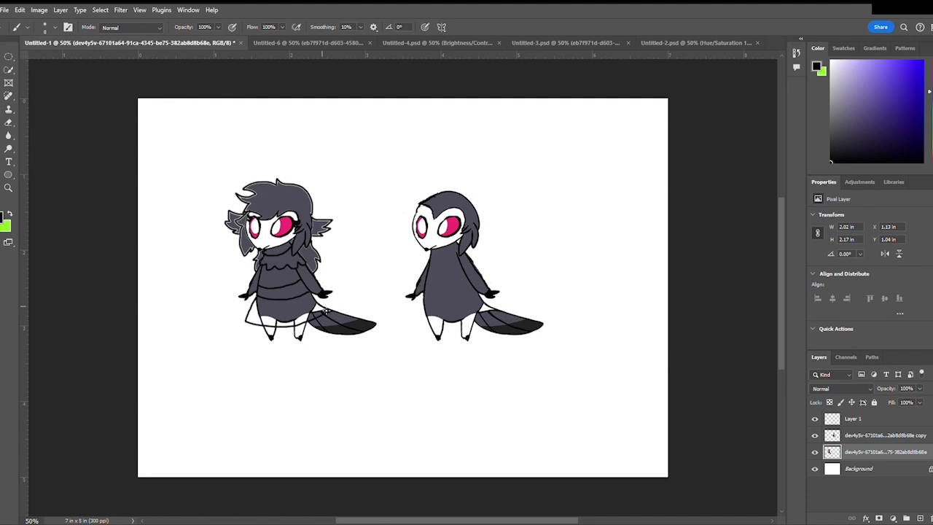
key(ctrl+z)
Outline a long, narrow skirt below the waistband in black and fill it with the dark grey sampled from the hair.
mouse_move(315, 295)
mouse_down()
mouse_move(319, 325)
mouse_move(264, 334)
mouse_move(252, 314)
mouse_move(260, 299)
mouse_up()
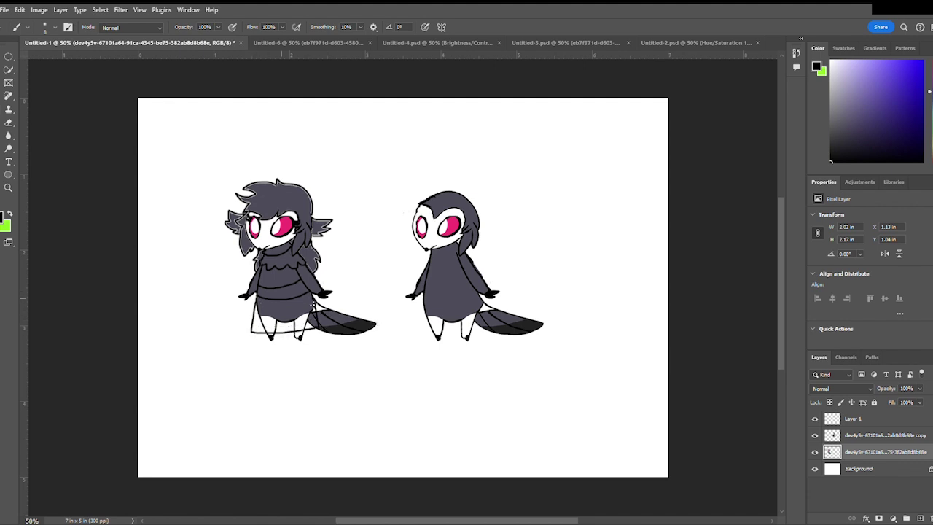
key(i)
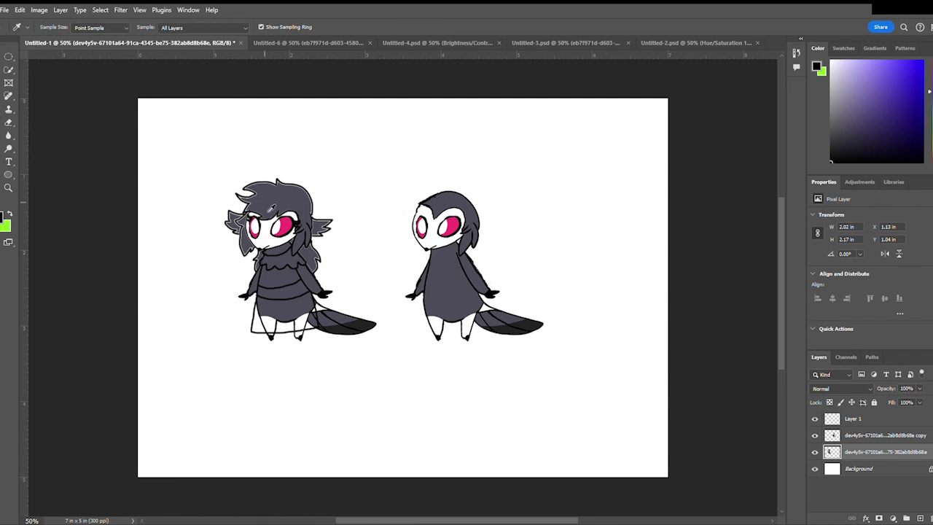
click(272, 208)
key(g)
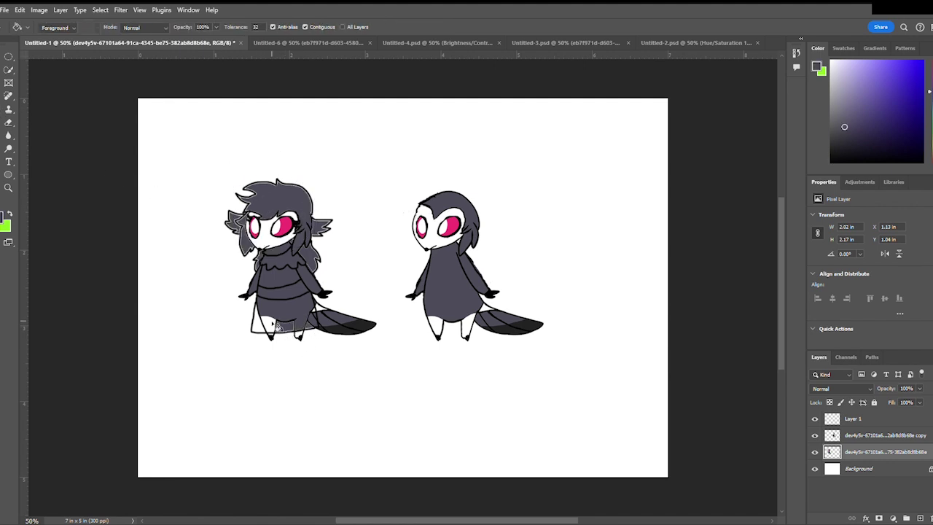
click(274, 325)
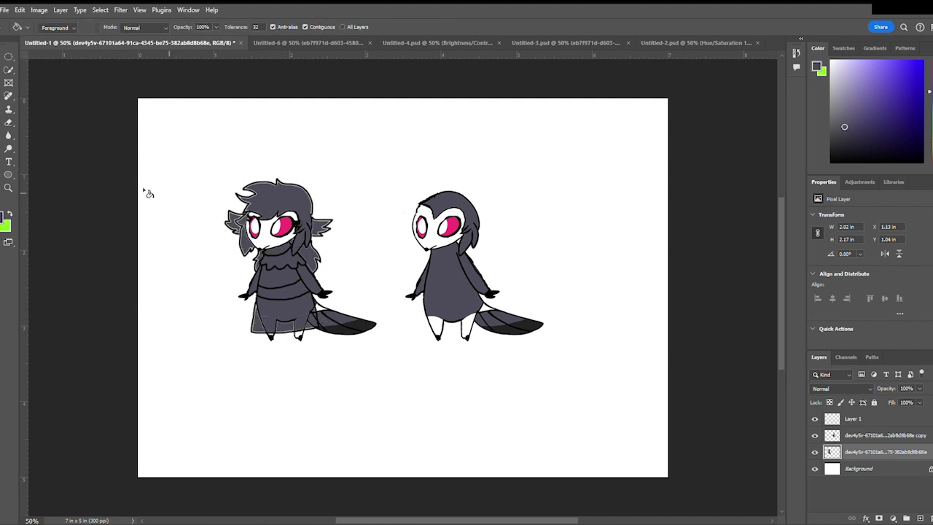
Paint over the body, leg and tail lines showing through the skirt with dark grey.
key(b)
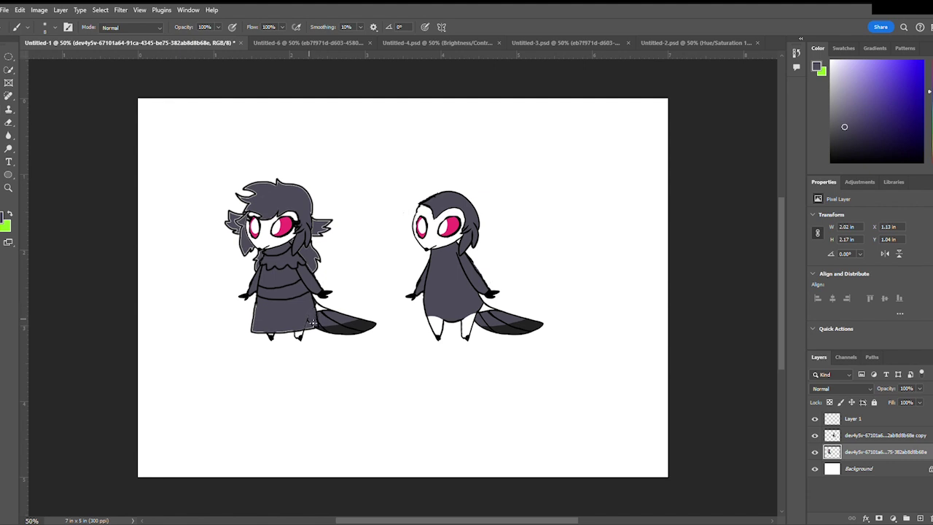
key(g)
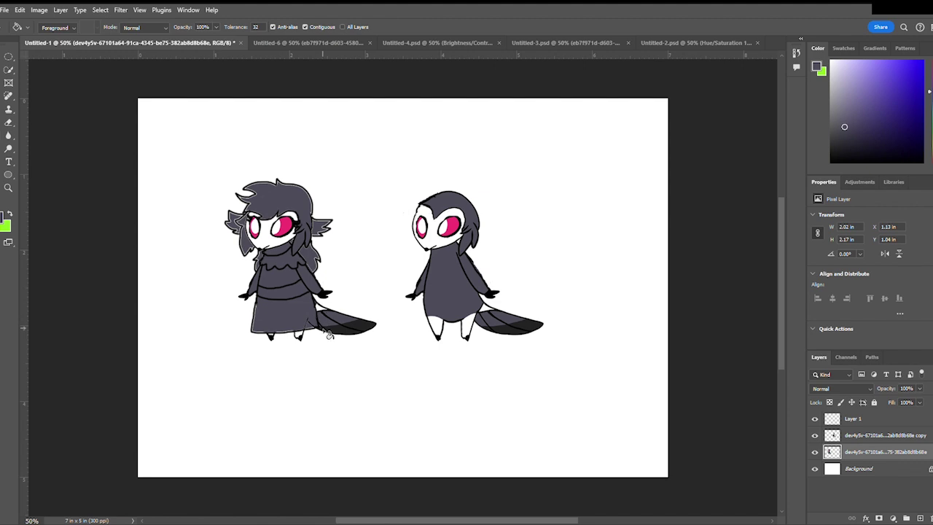
click(328, 335)
key(ctrl+z)
key(b)
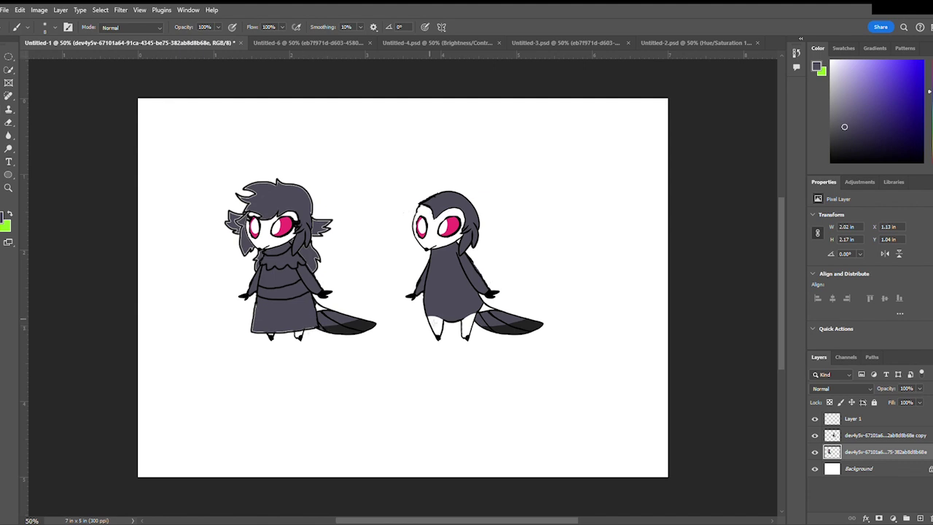
Choose a light purple and fill the left character's ears, neck, arms and the grey sections of its tail with it.
alt+click(328, 312)
drag(927, 95, 927, 80)
click(858, 61)
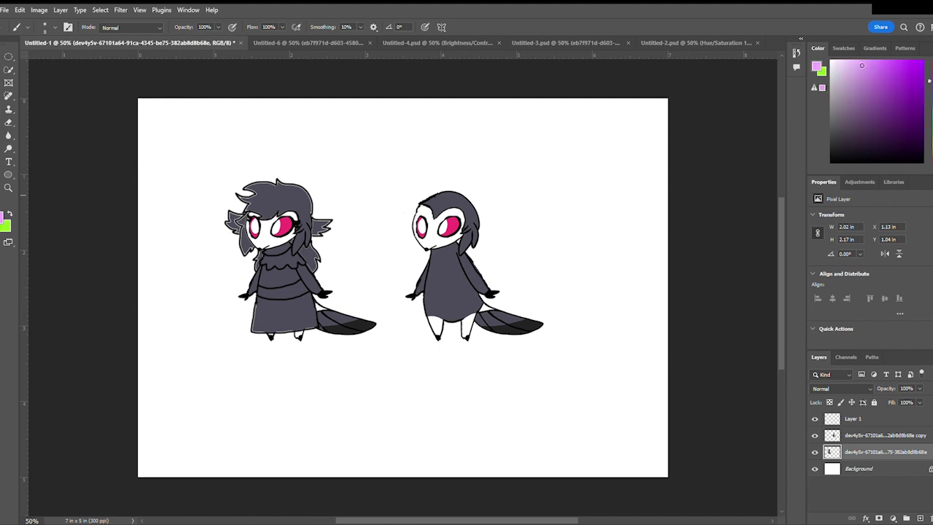
key(g)
click(235, 225)
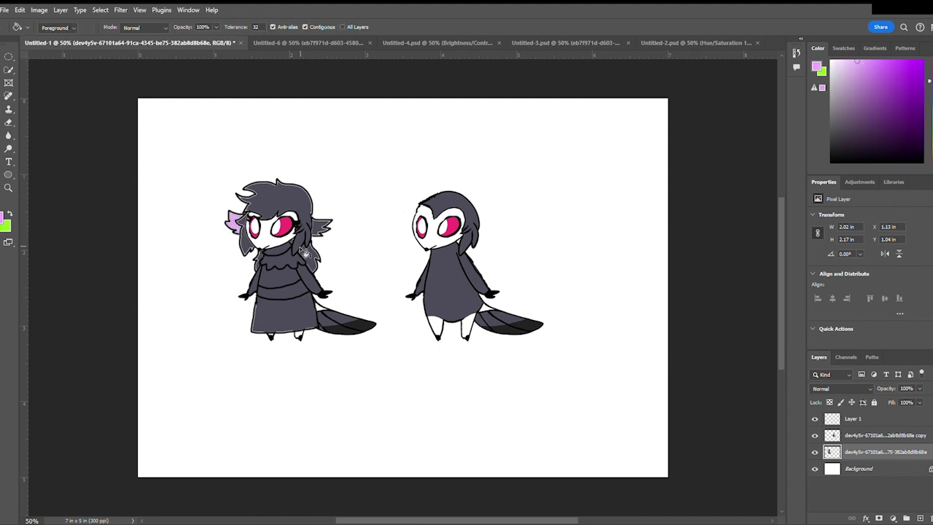
click(293, 250)
click(311, 278)
click(260, 289)
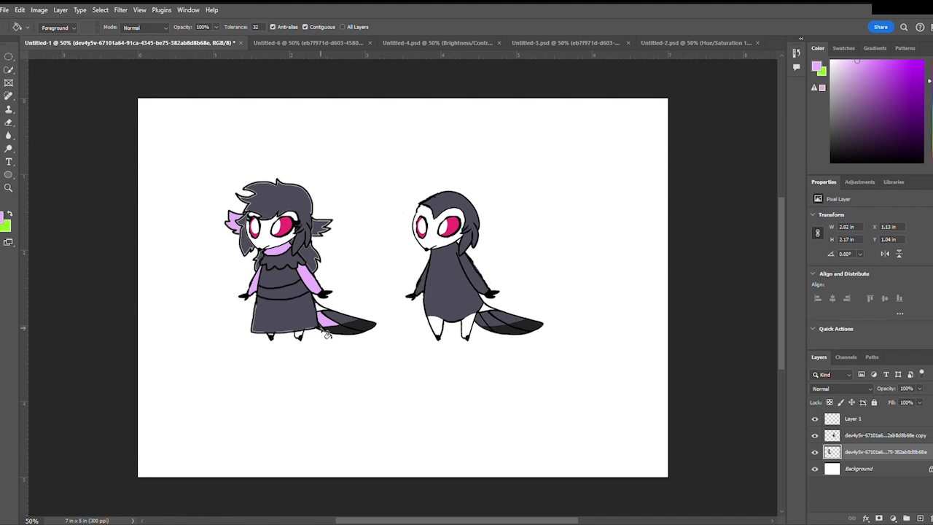
click(334, 320)
Choose a more vivid purple and fill all sections of the left character's long hair with it.
click(881, 61)
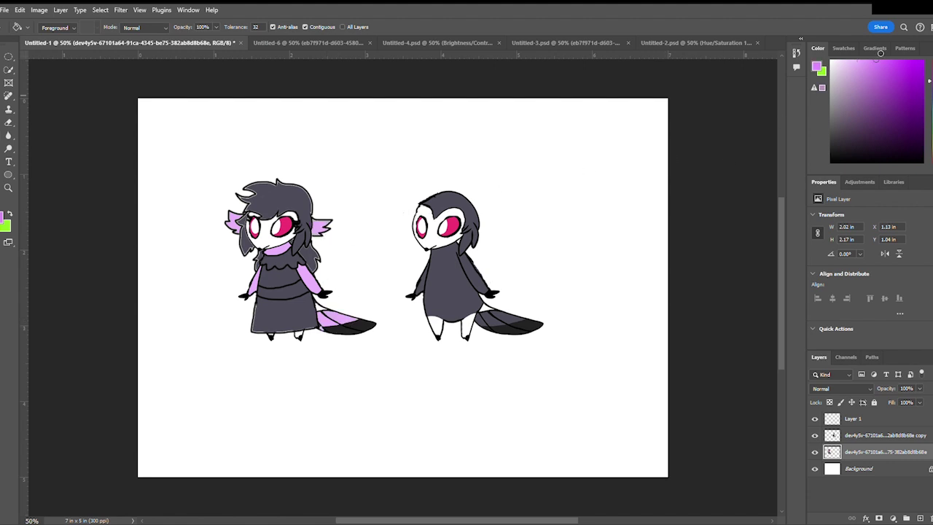
click(288, 213)
click(248, 233)
click(311, 257)
click(302, 246)
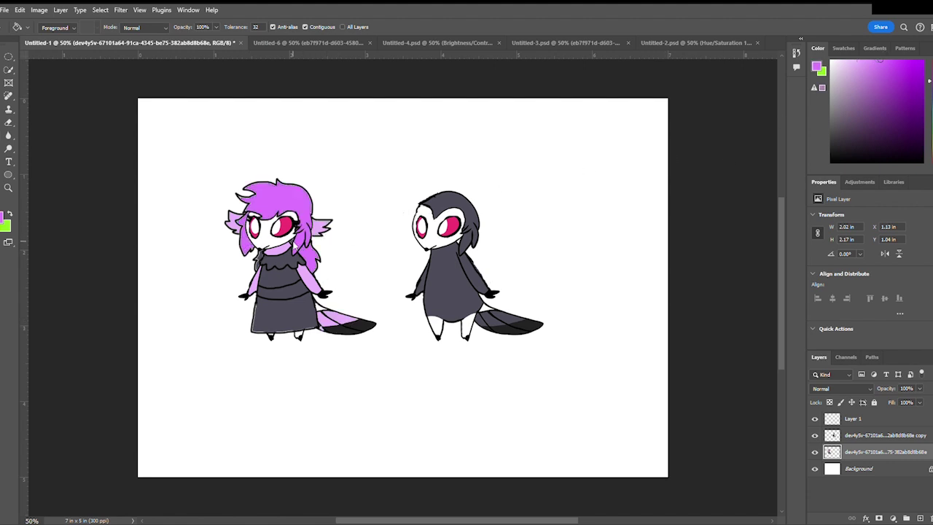
click(296, 232)
key(ctrl+z)
Fill the left character's collar and waistband with very pale blue, and the bodice and skirt with a slightly deeper light blue.
click(831, 63)
click(930, 106)
click(846, 60)
click(264, 292)
click(277, 256)
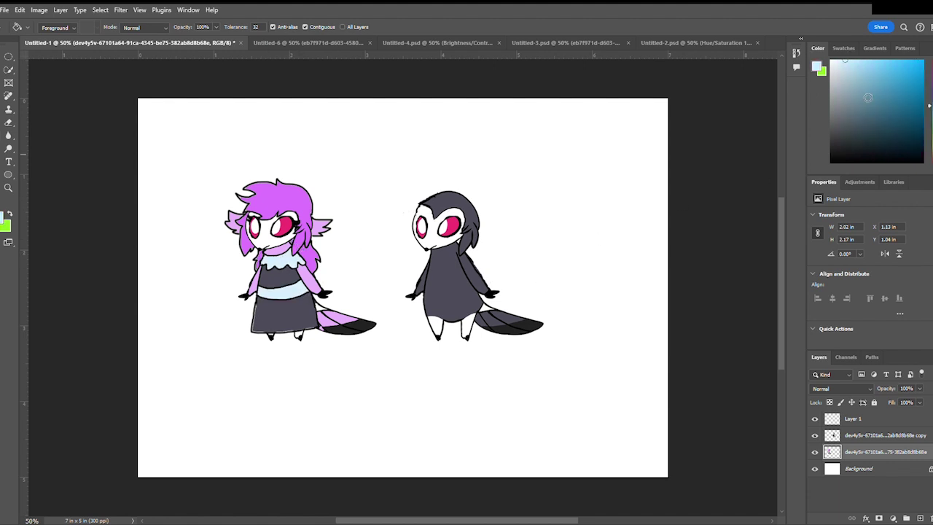
click(279, 276)
click(284, 318)
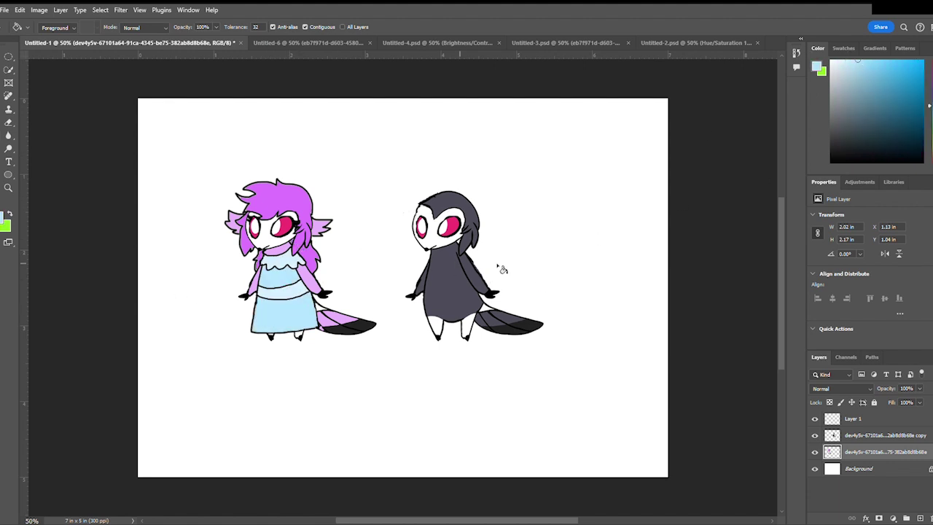
Outline a spiky hair tuft and a feathery front ear in black on the right character's layer, and add a line behind the face.
click(868, 436)
key(b)
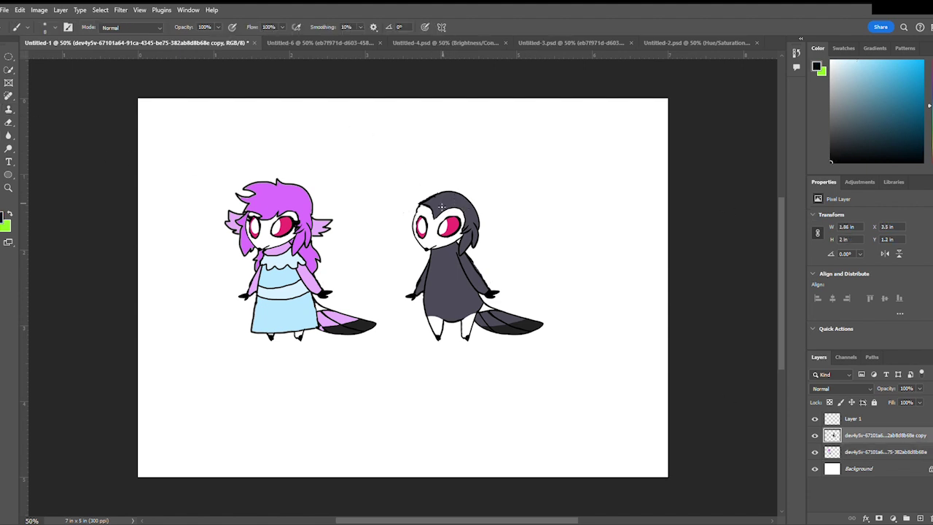
mouse_move(417, 202)
mouse_down()
mouse_move(448, 178)
mouse_move(456, 188)
mouse_move(398, 219)
mouse_move(415, 235)
mouse_up()
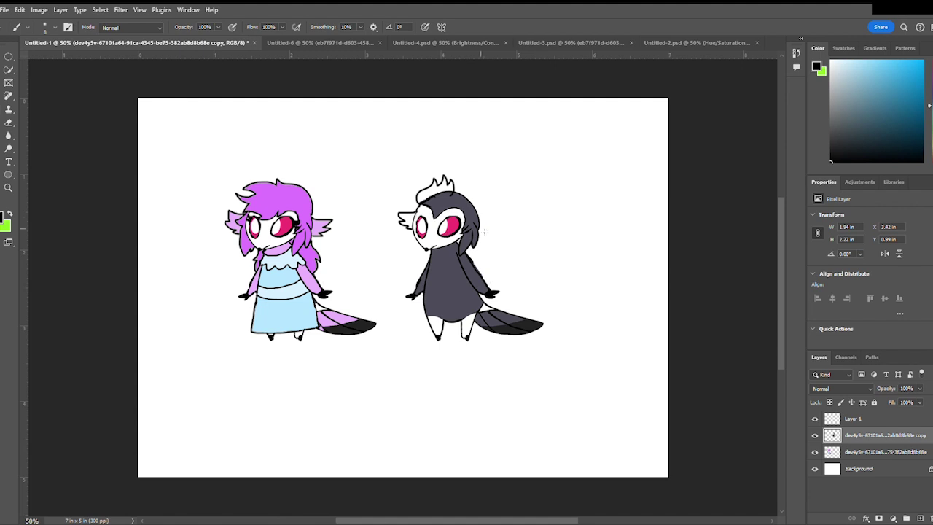
drag(470, 237, 478, 209)
Choose a medium pink and fill the left character's irises and the right character's front ear, each on its own layer.
alt+click(513, 177)
click(929, 71)
click(871, 68)
key(g)
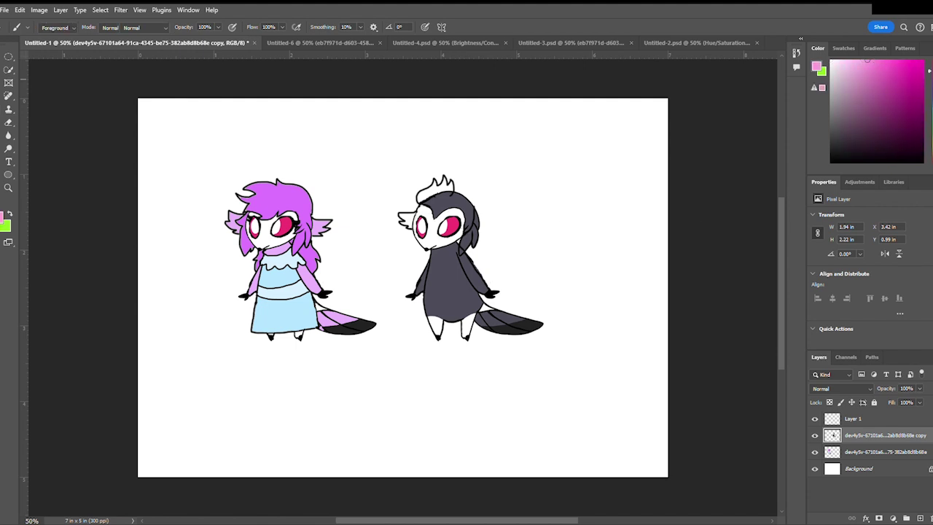
click(285, 227)
key(ctrl+z)
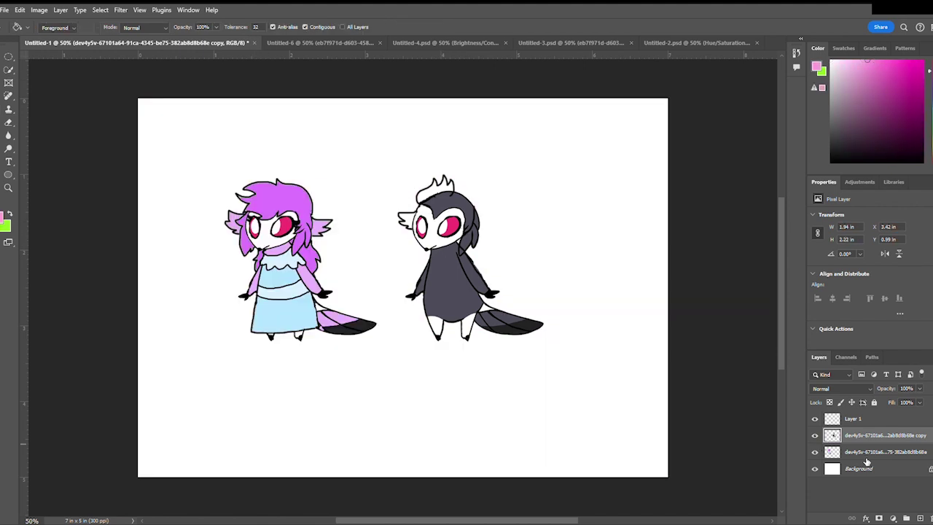
key(alt+bracketleft)
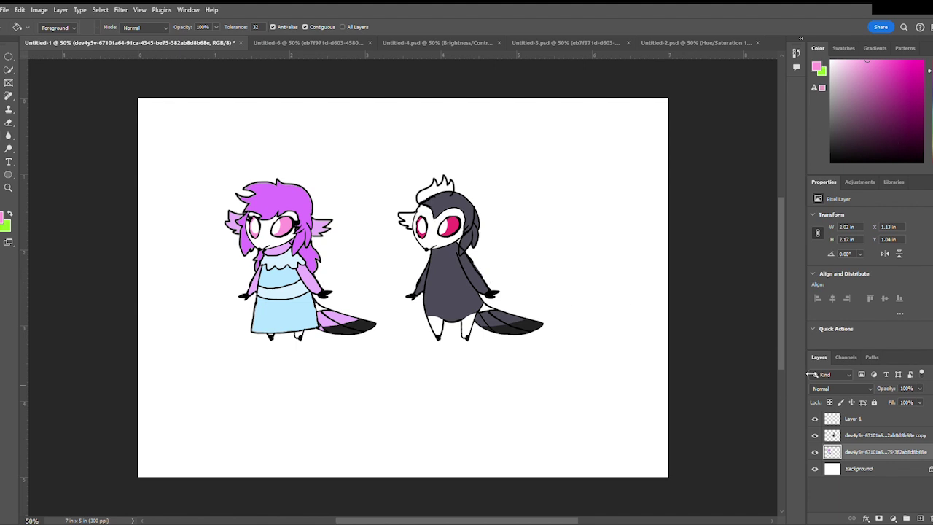
click(882, 436)
click(417, 222)
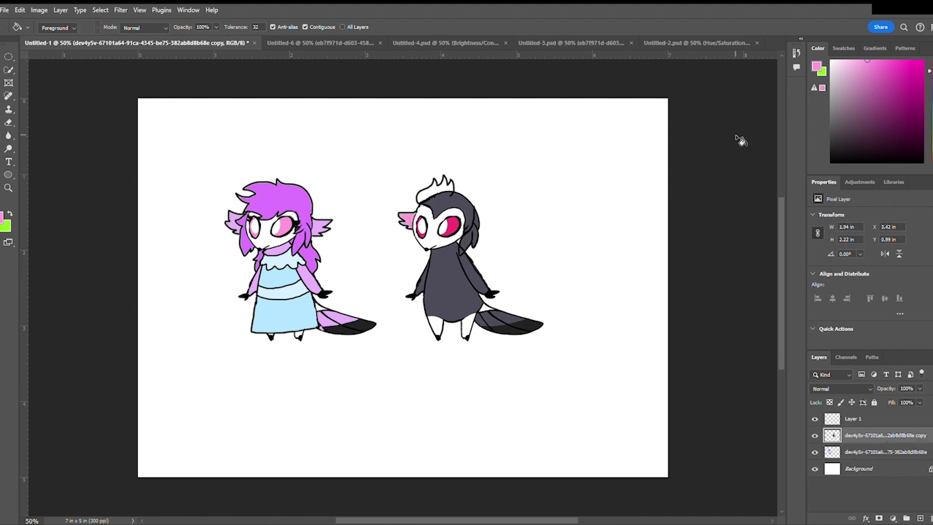
Fill the right character's hair tuft with dark grey sampled from the body and paint over the line separating it from the head.
key(i)
click(448, 284)
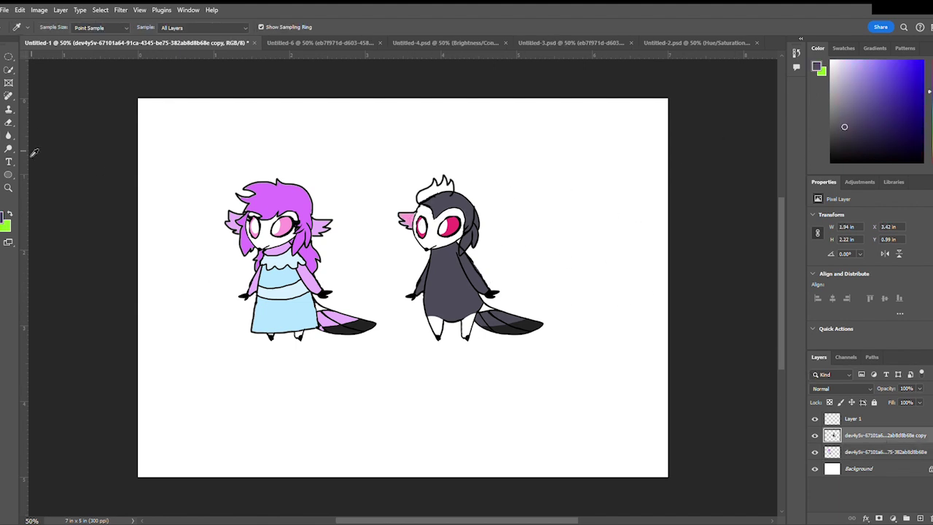
key(b)
key(g)
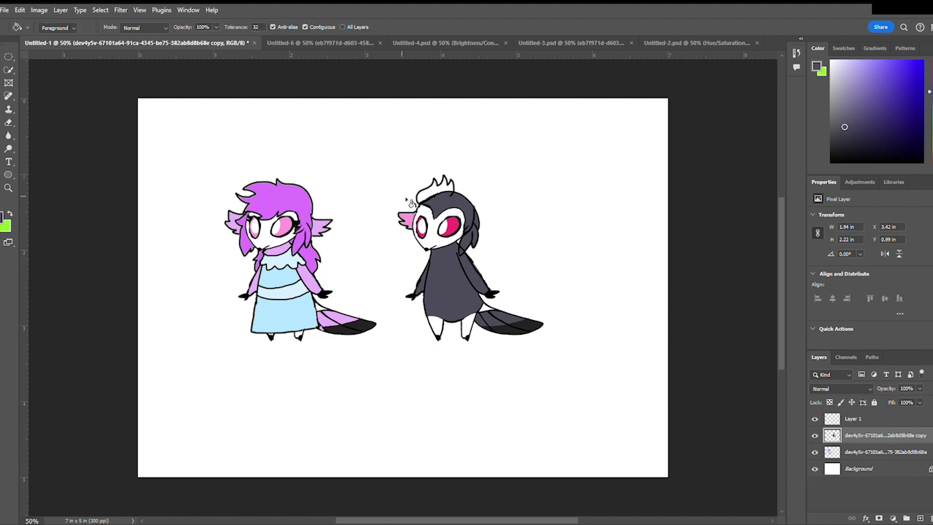
click(437, 191)
key(b)
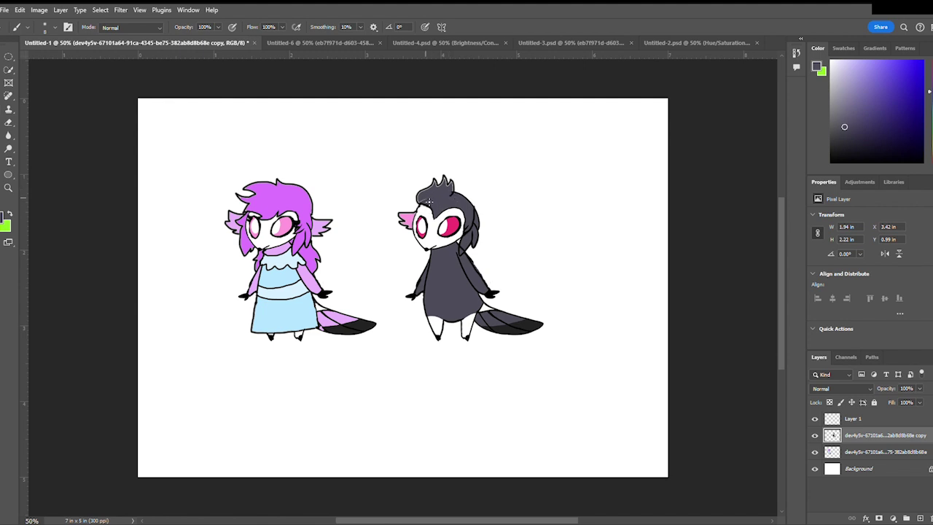
drag(432, 201, 422, 206)
Erase the pointed hair hanging behind the right character's head.
click(9, 122)
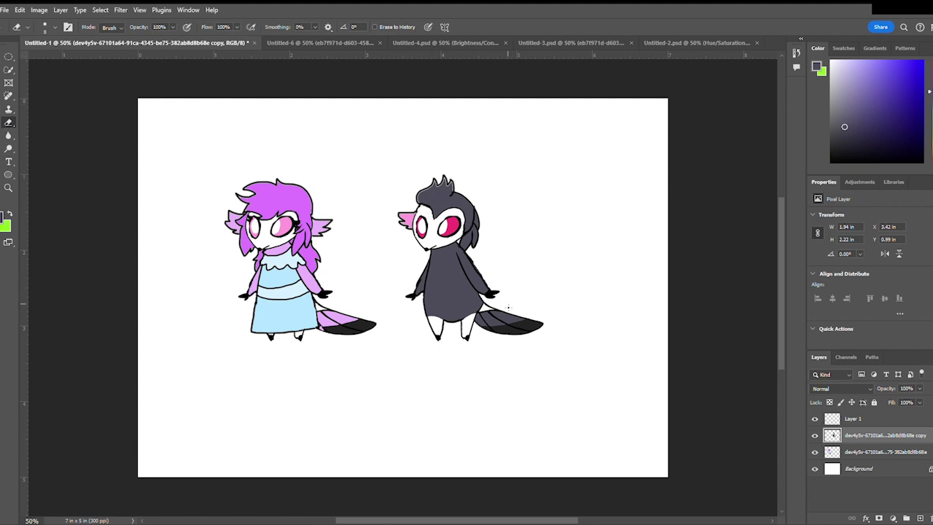
mouse_move(471, 254)
mouse_down()
mouse_move(462, 241)
mouse_move(482, 247)
mouse_up()
mouse_move(491, 212)
mouse_down()
mouse_move(479, 211)
mouse_move(482, 232)
mouse_move(470, 242)
mouse_move(474, 236)
mouse_up()
Outline a feathery ear in black at the back of the right character's head, fill it with dark grey and paint over the seam.
click(834, 168)
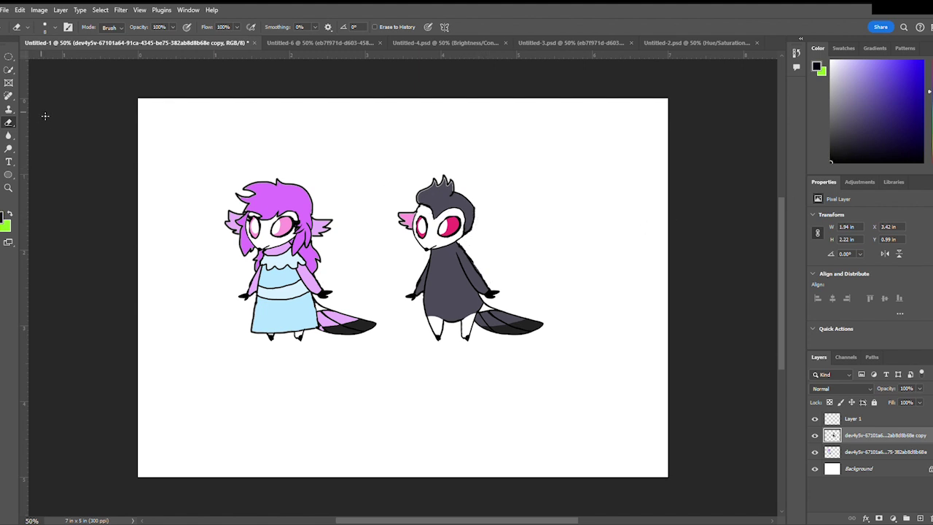
key(b)
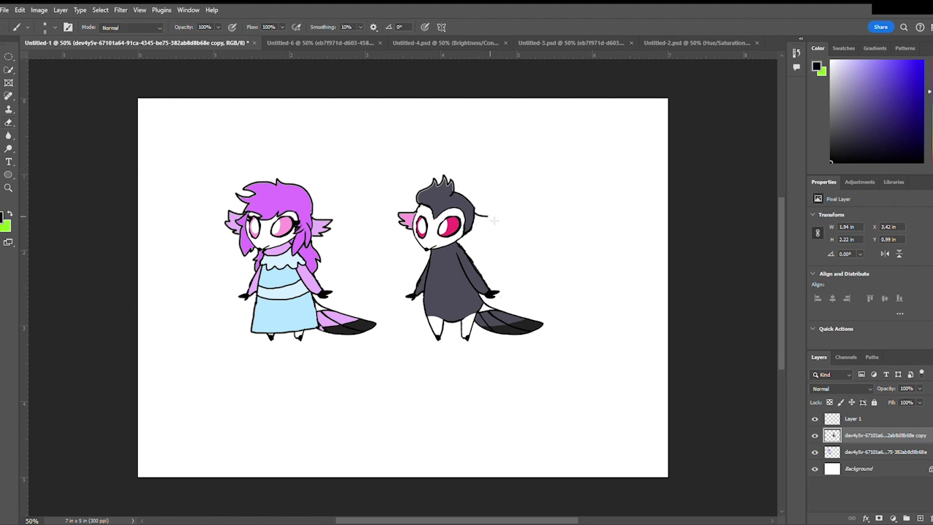
alt+click(446, 282)
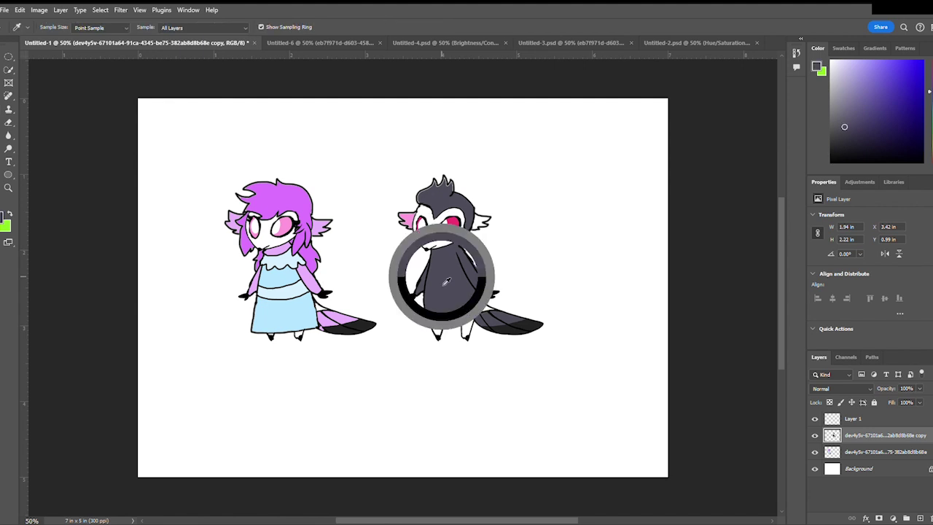
key(g)
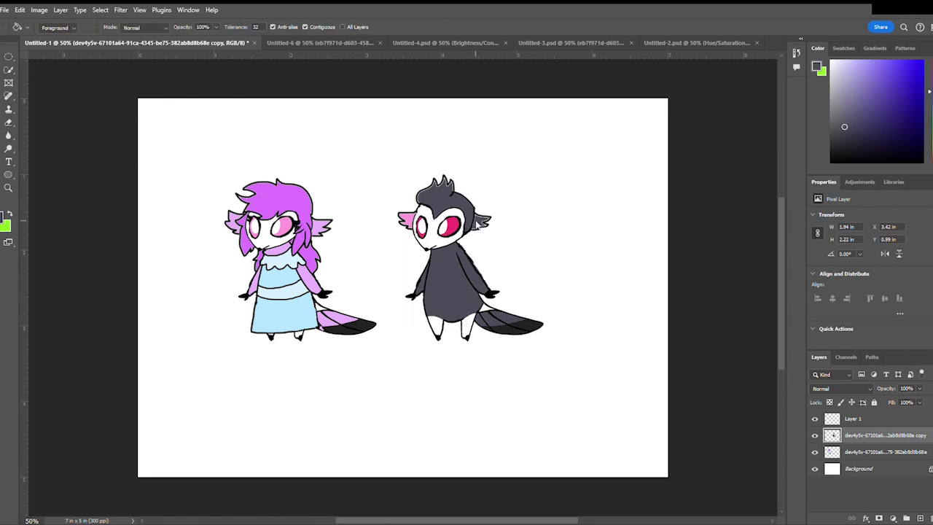
key(b)
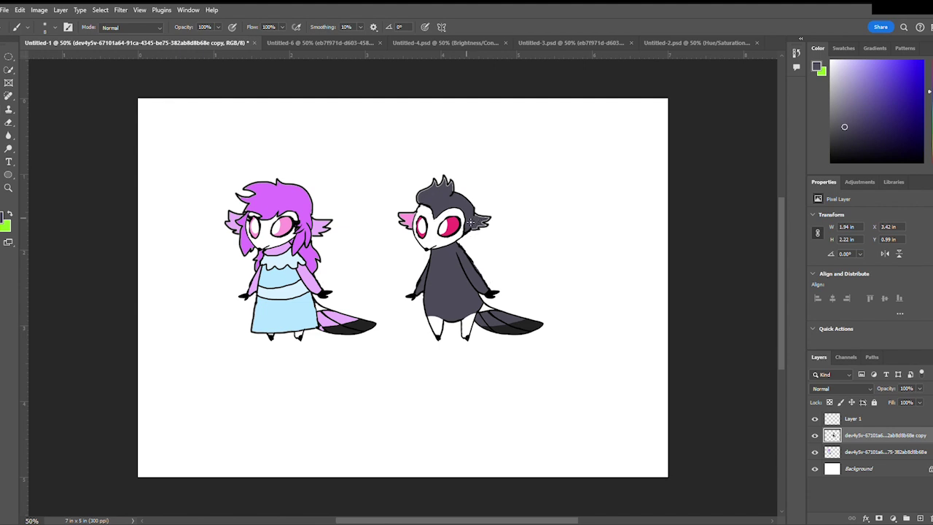
key(i)
key(b)
Paint a dividing line across the right character's tuft in ear pink, then fill the head and back ear pink and the tuft pale pink.
key(i)
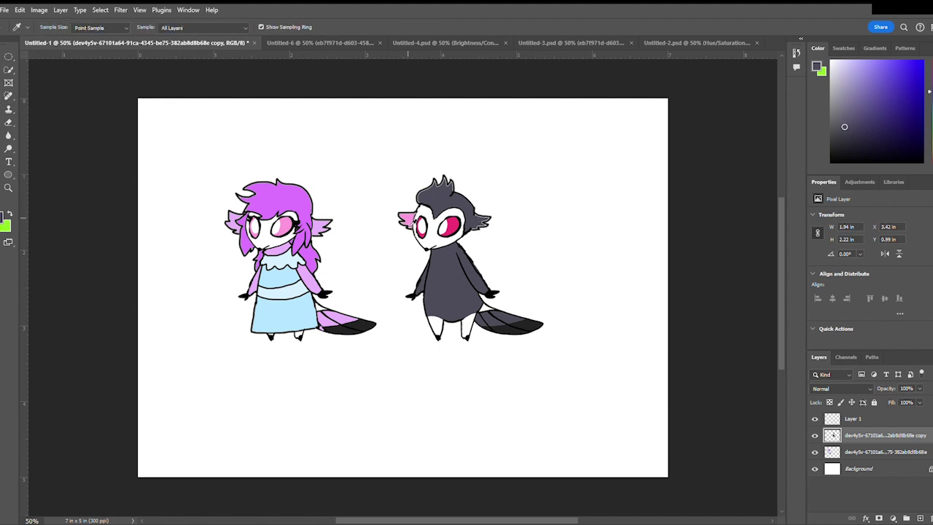
click(412, 223)
key(b)
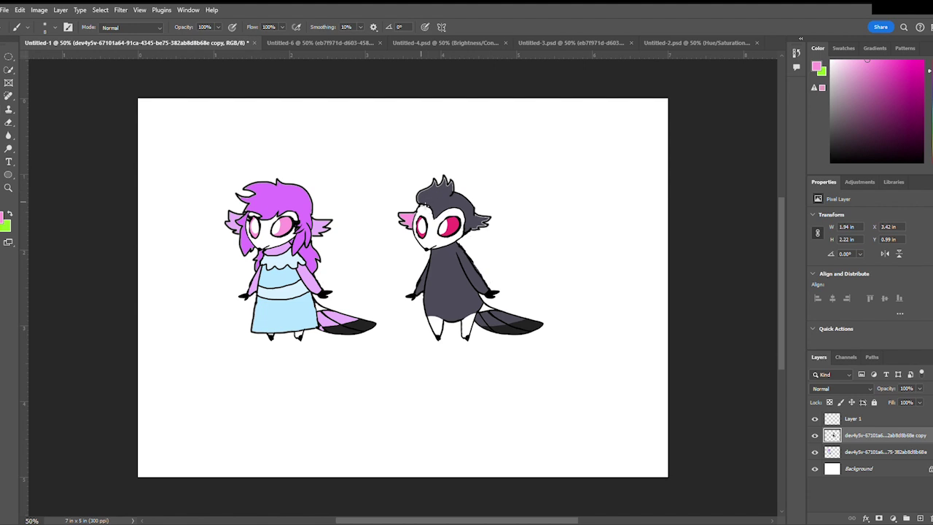
drag(433, 201, 453, 196)
key(g)
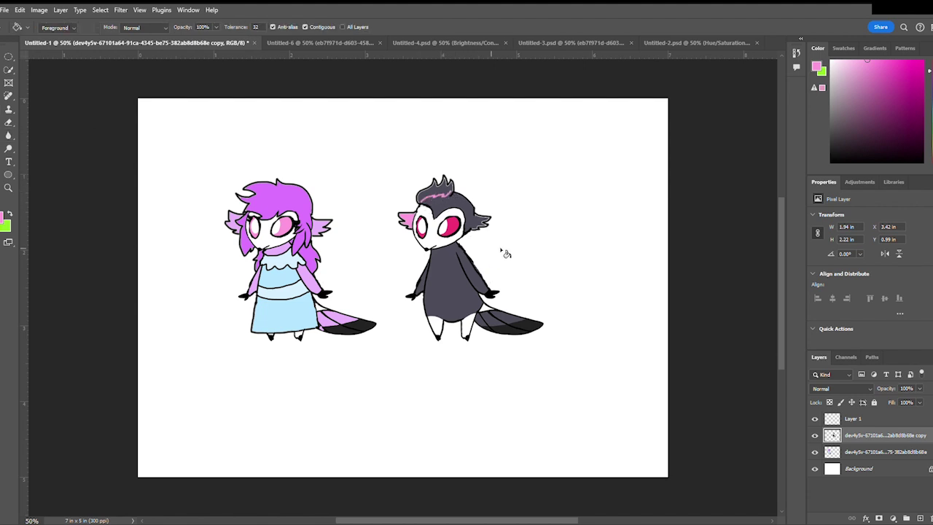
click(456, 208)
click(850, 66)
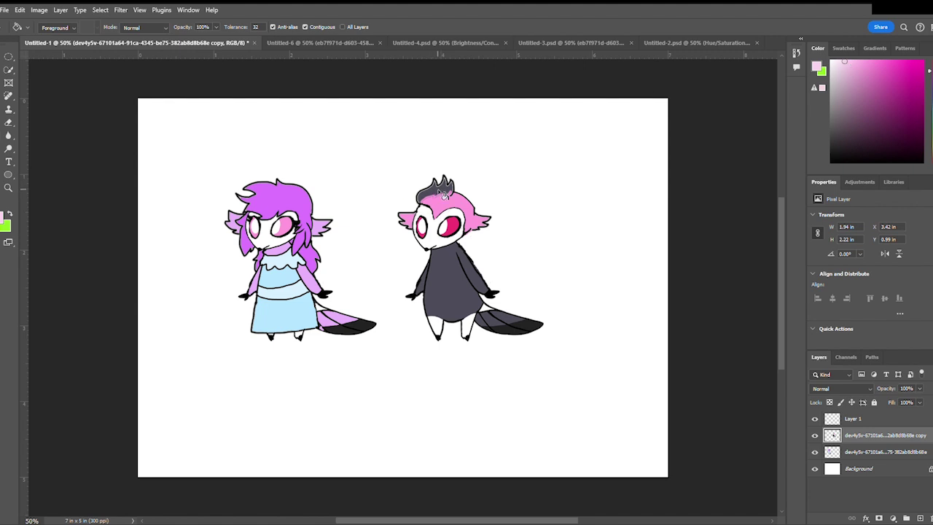
click(422, 191)
Draw a small feathery chest tuft in black under the right character's chin and blend it into the body with dark grey.
alt+click(420, 239)
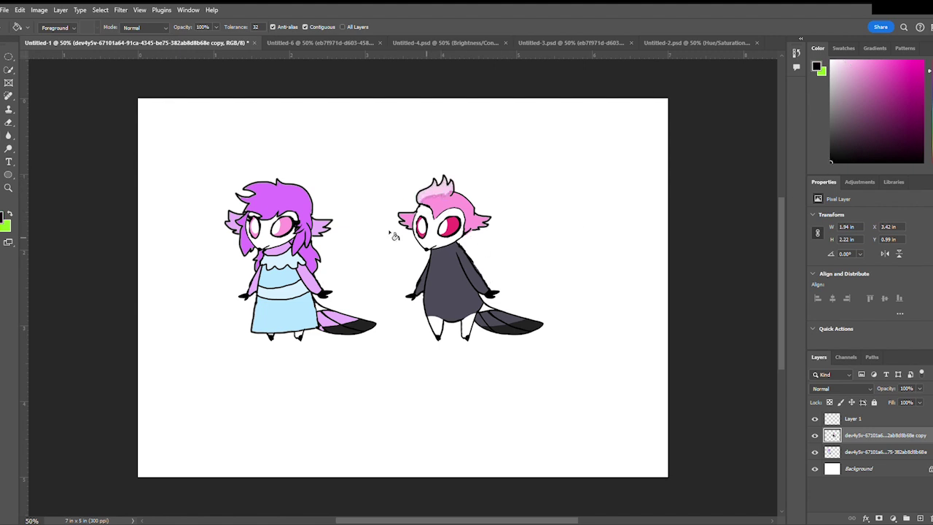
key(b)
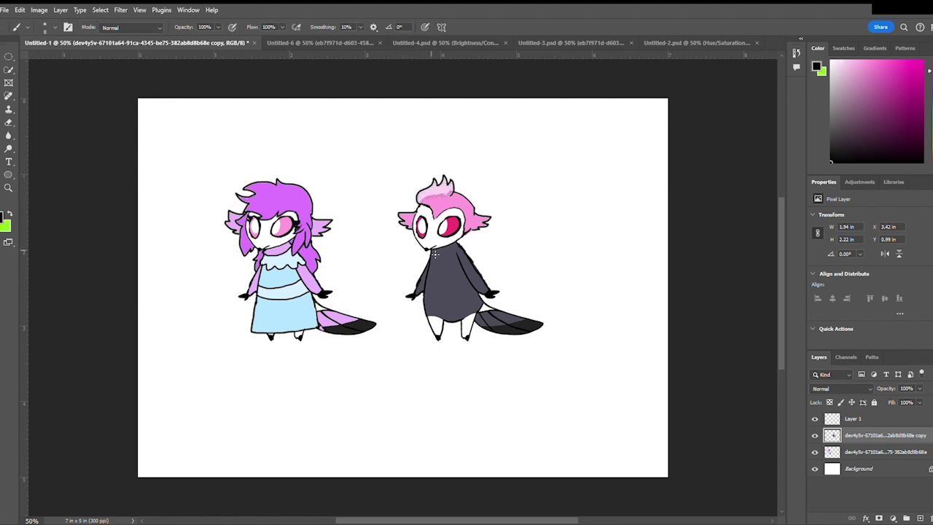
drag(435, 253, 424, 264)
key(g)
alt+click(482, 315)
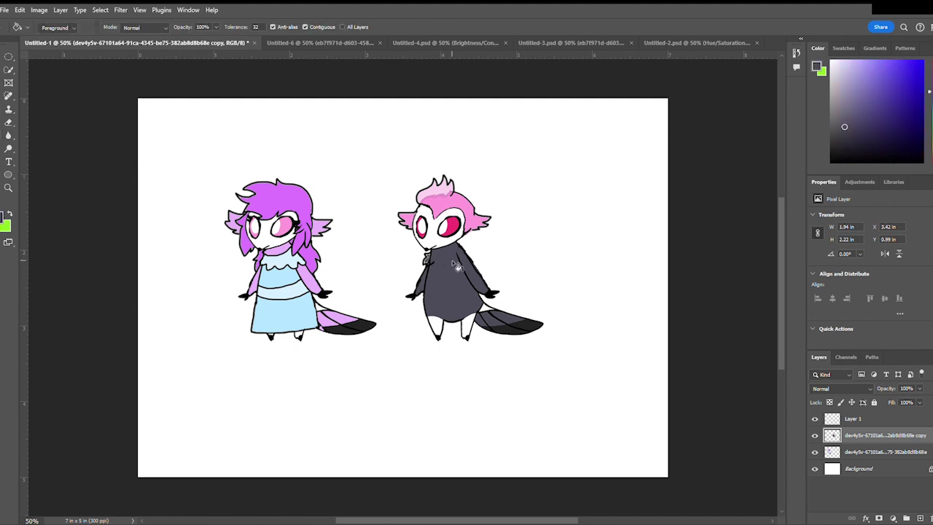
key(b)
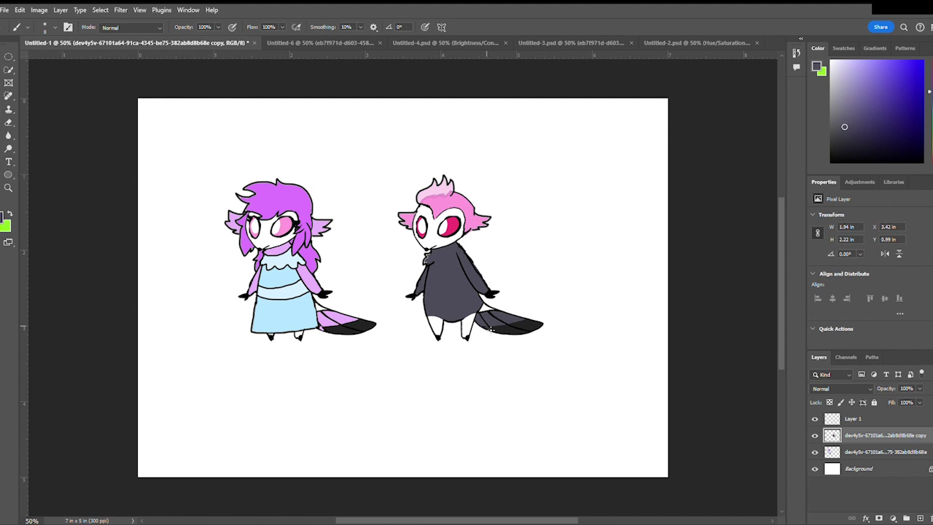
Choose a pale purple based on the left character's neck colour and paint along the edges of its tail's lower black section.
key(i)
click(277, 248)
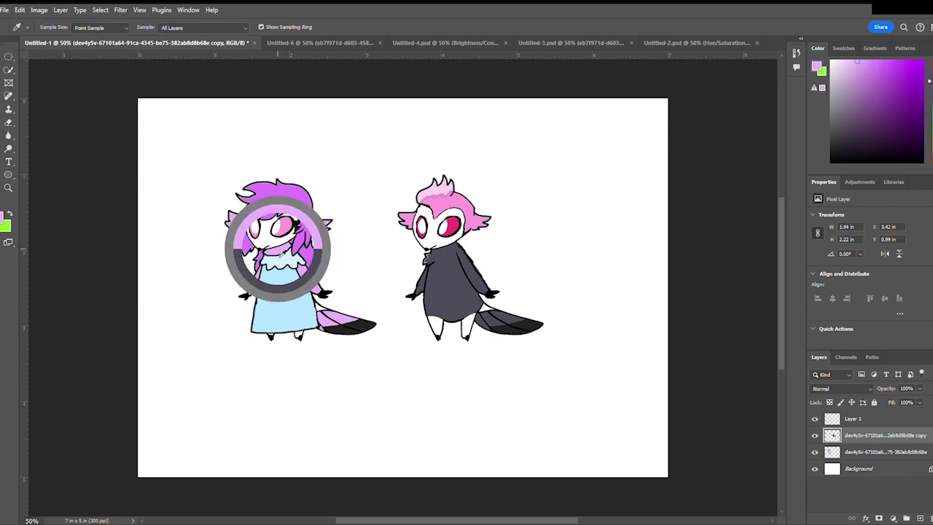
key(g)
click(343, 333)
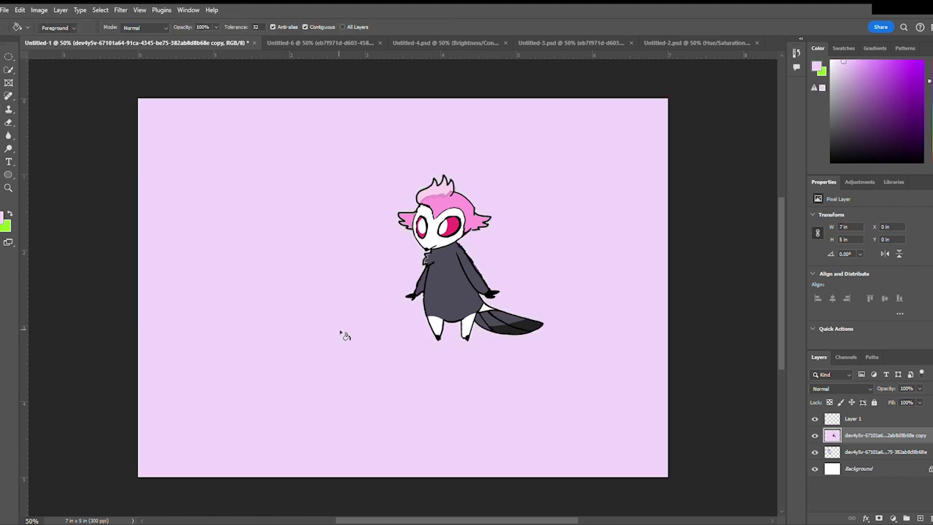
key(ctrl+z)
key(alt+bracketleft)
key(b)
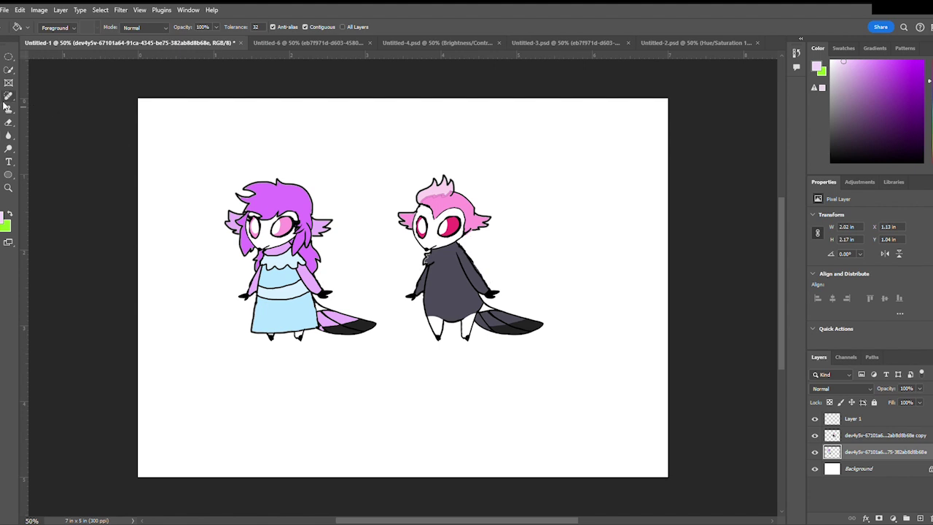
drag(363, 337, 332, 335)
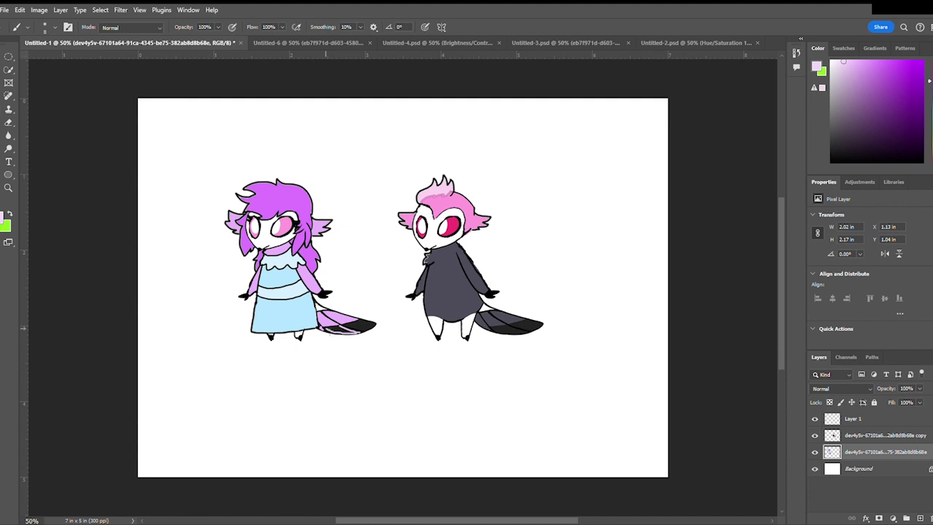
Touch up the pale purple strokes on the left character's tail and fill its lower black section with pale purple.
key(g)
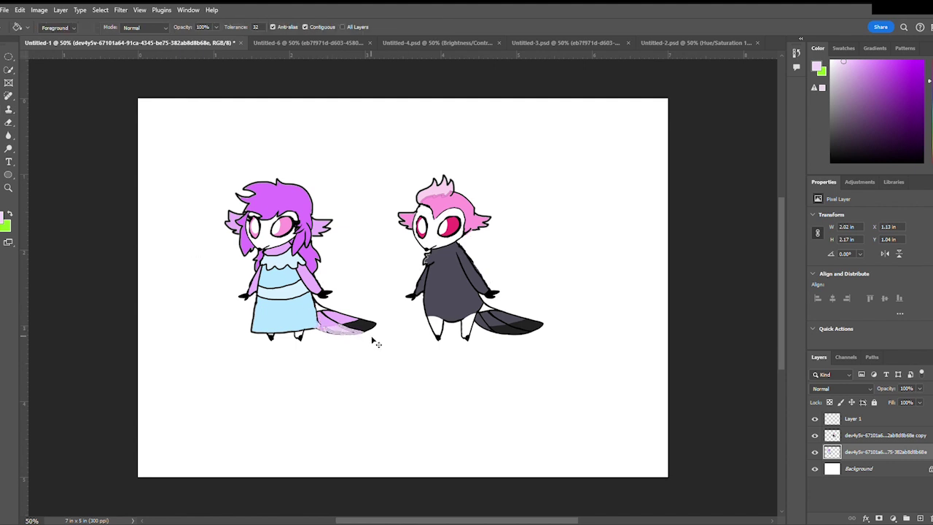
key(b)
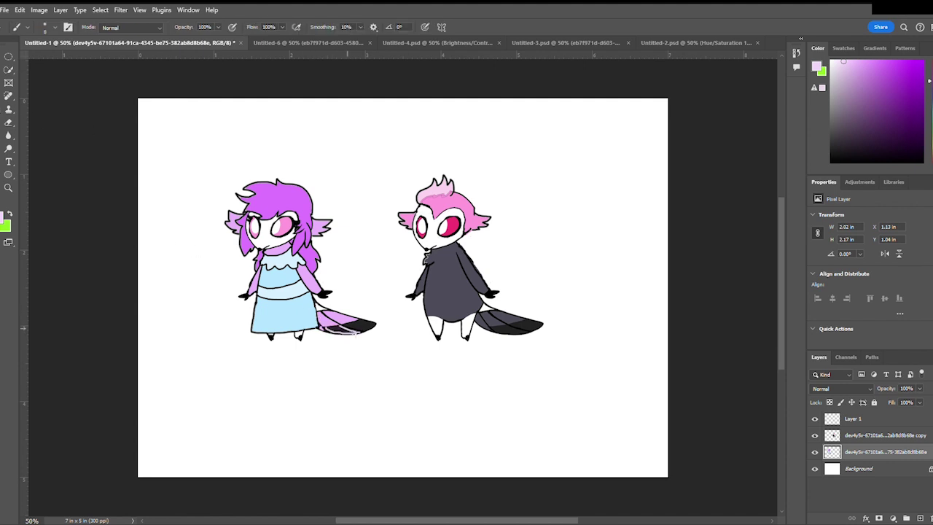
drag(344, 328, 338, 330)
key(g)
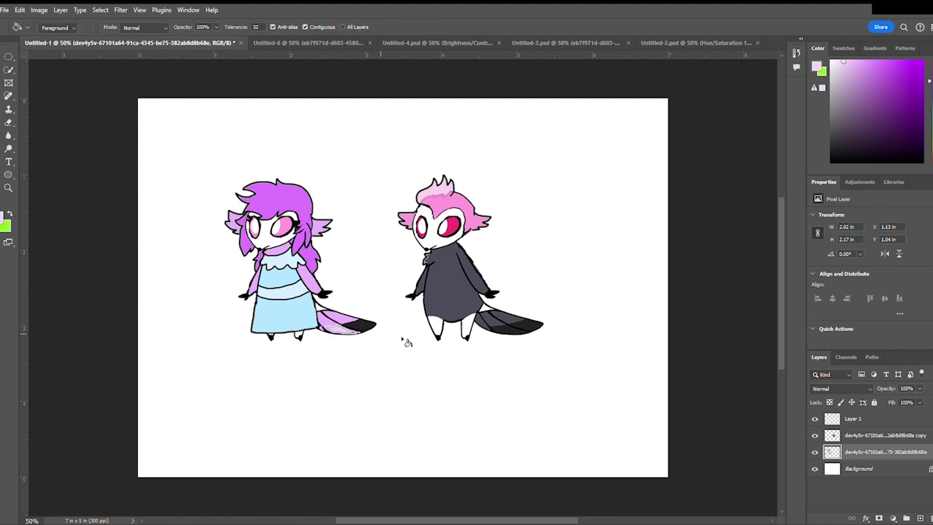
key(b)
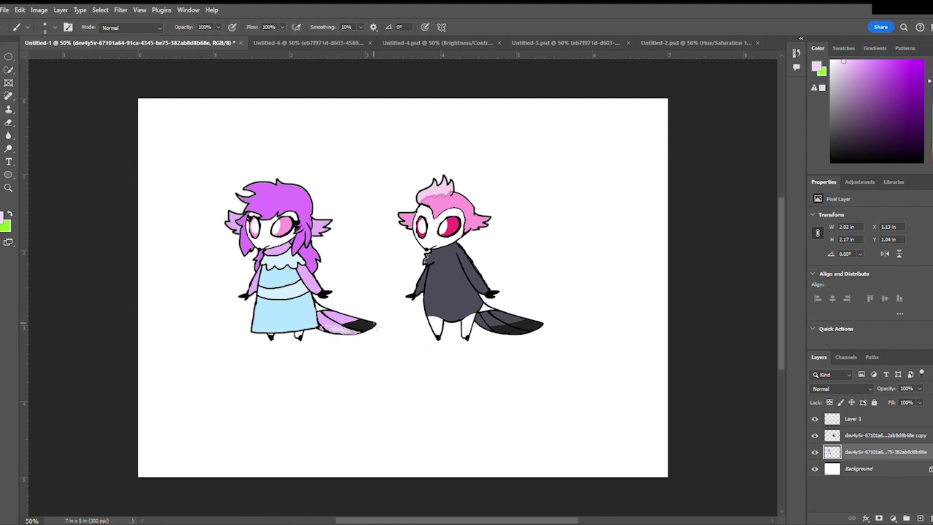
Paint pale purple strokes over the black upper tip of the left character's tail and fill the remaining black area.
drag(376, 327, 349, 328)
key(g)
click(360, 325)
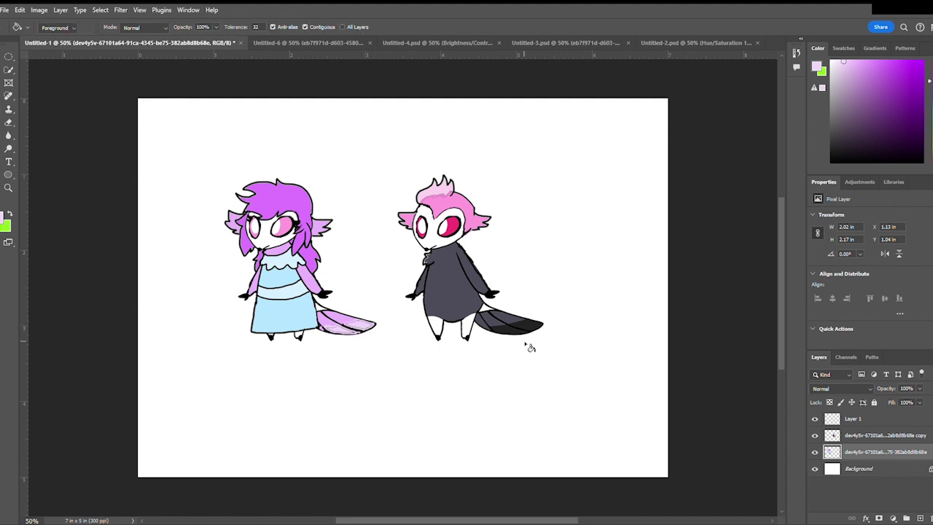
Sample the light purple from the left character's neck and fill both irises of the right character with it.
key(i)
click(296, 209)
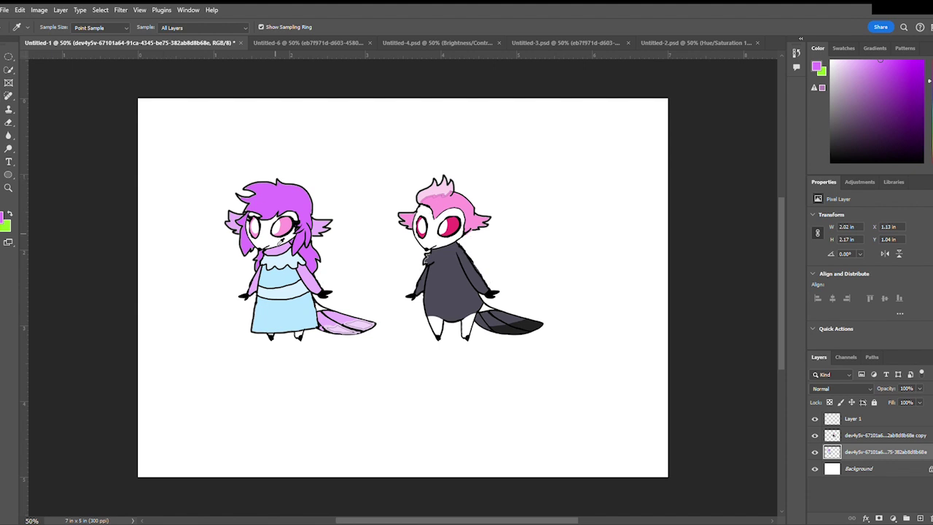
click(281, 244)
key(g)
click(431, 239)
key(ctrl+z)
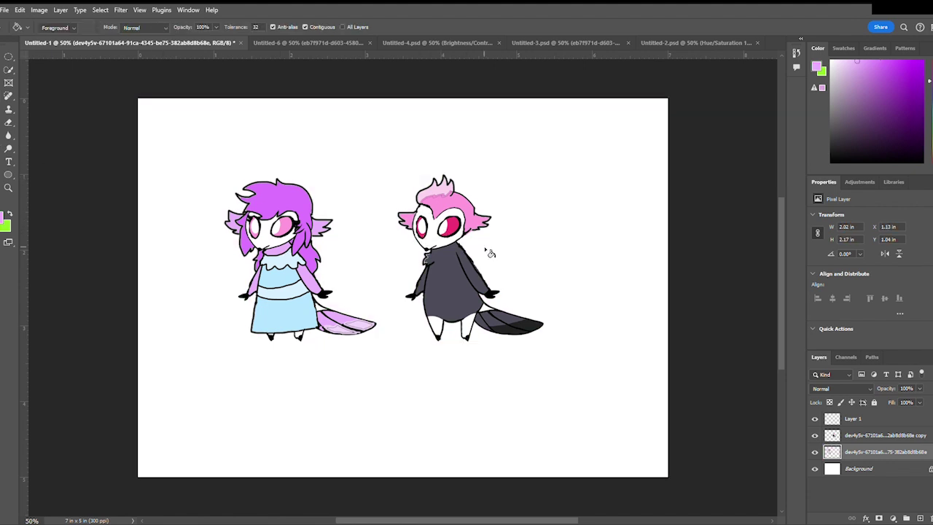
key(alt+bracketright)
click(427, 232)
click(452, 231)
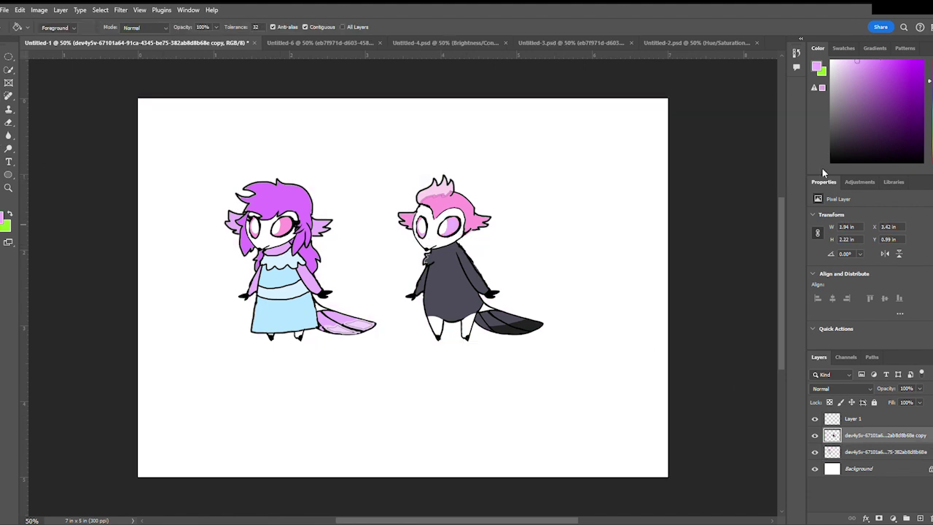
Draw black shorts on the right character with outlines across the waist and legs, and fill them black.
click(832, 162)
key(b)
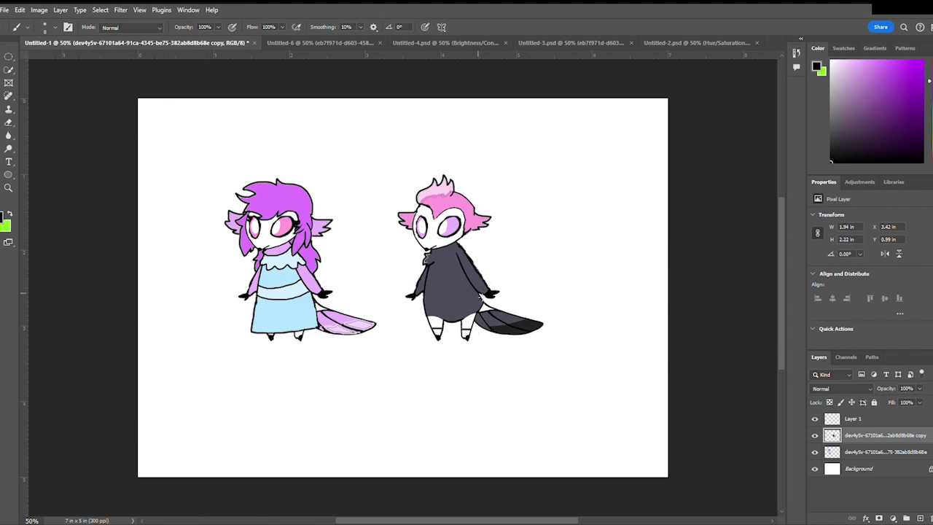
drag(480, 296, 426, 304)
key(g)
click(450, 325)
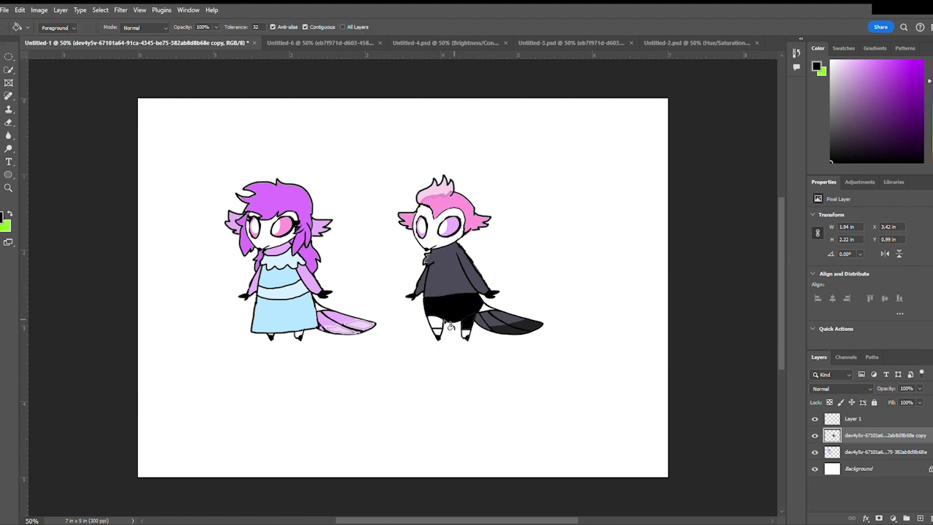
Draw a black collar line across the right character's upper chest and fill the torso below it with bright pinkish purple.
key(b)
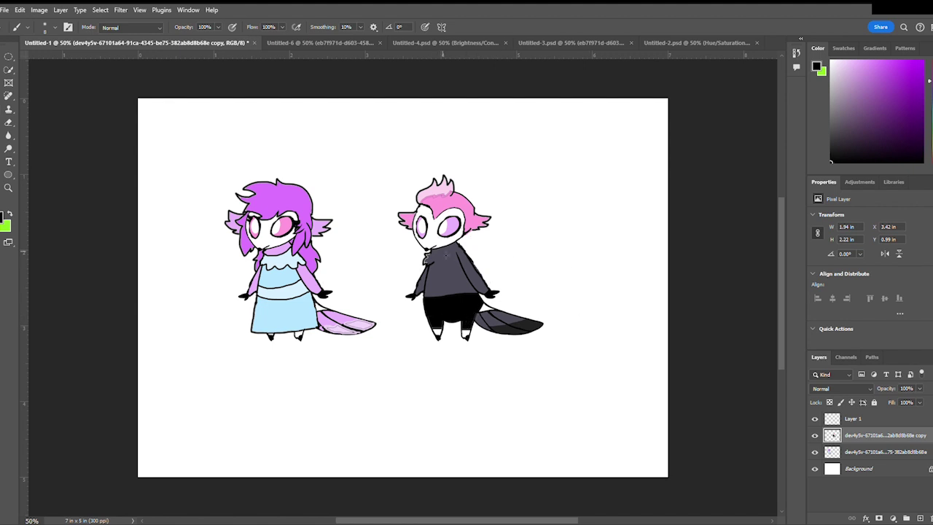
drag(438, 267, 459, 250)
click(886, 63)
key(g)
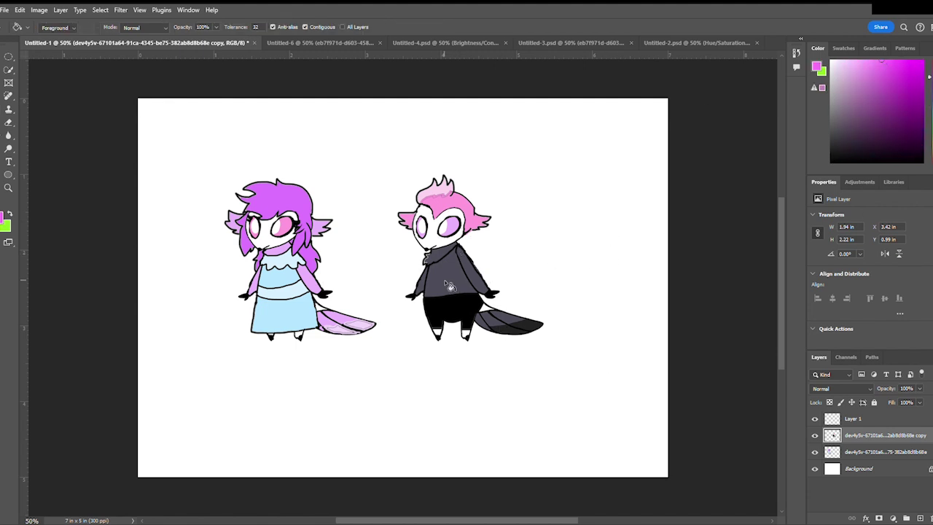
click(447, 286)
Paint and fill the upper tip of the right character's tail in hot pink, and stroke hot pink along its lower section.
key(i)
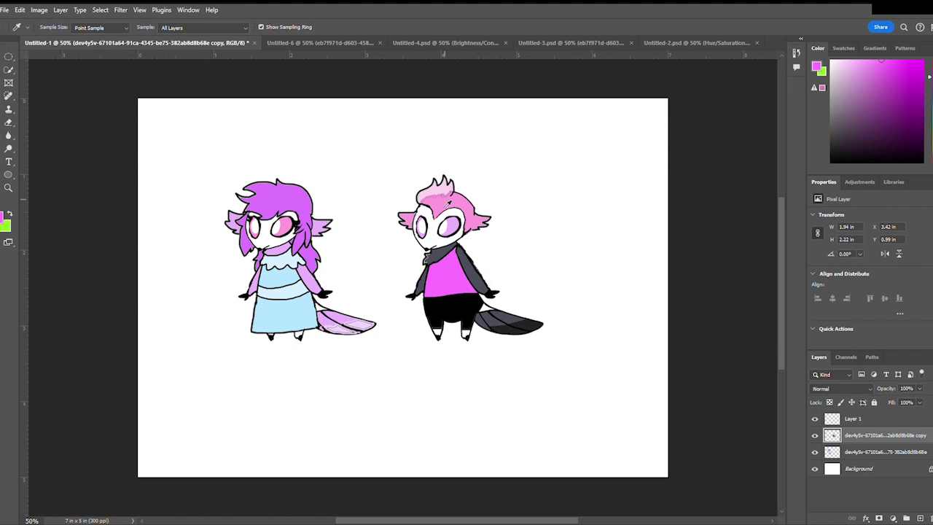
key(b)
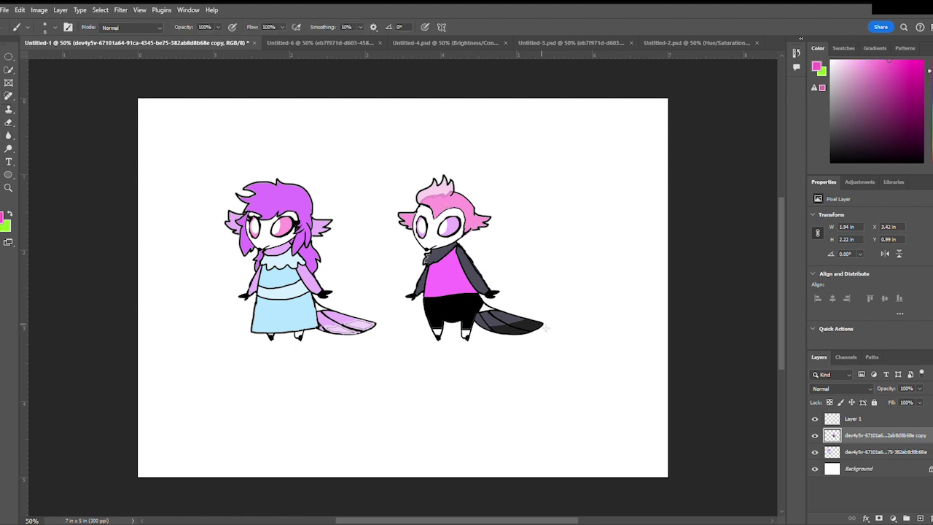
drag(545, 328, 515, 328)
drag(535, 331, 512, 326)
key(g)
click(531, 327)
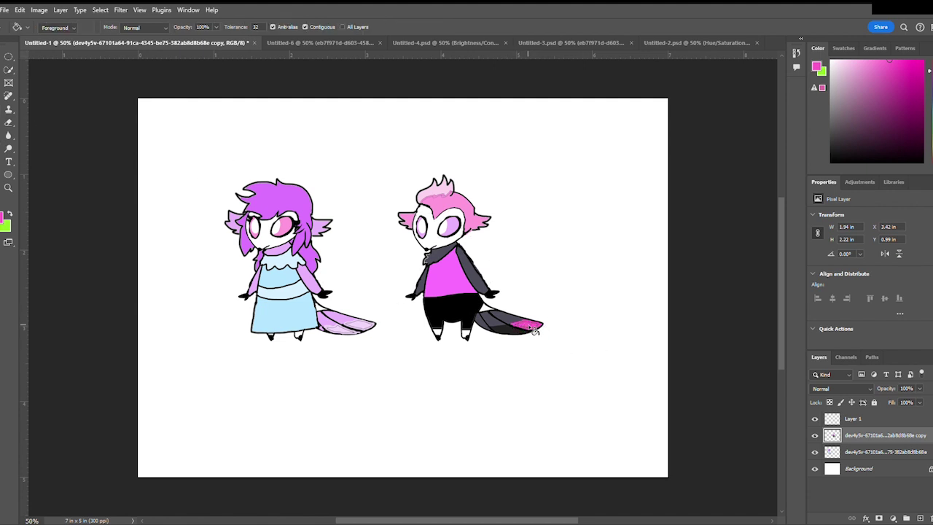
key(b)
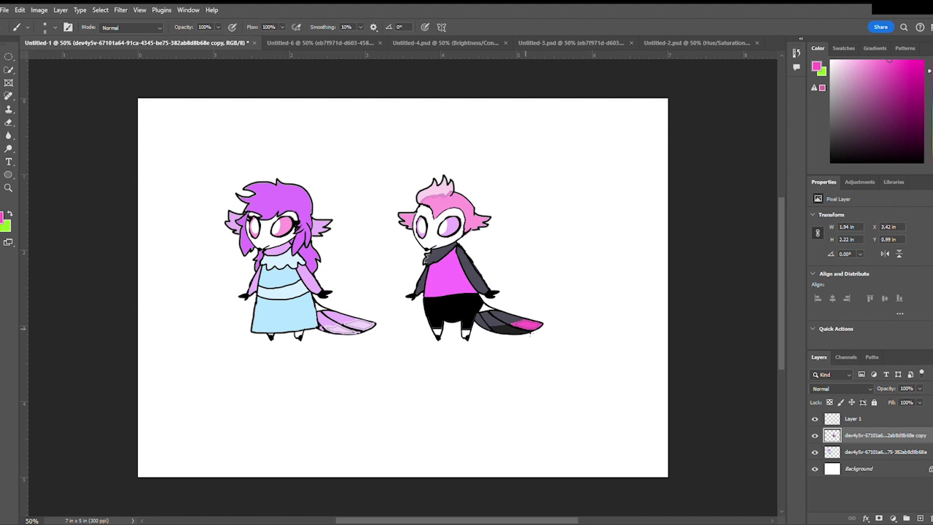
drag(523, 333, 497, 329)
key(i)
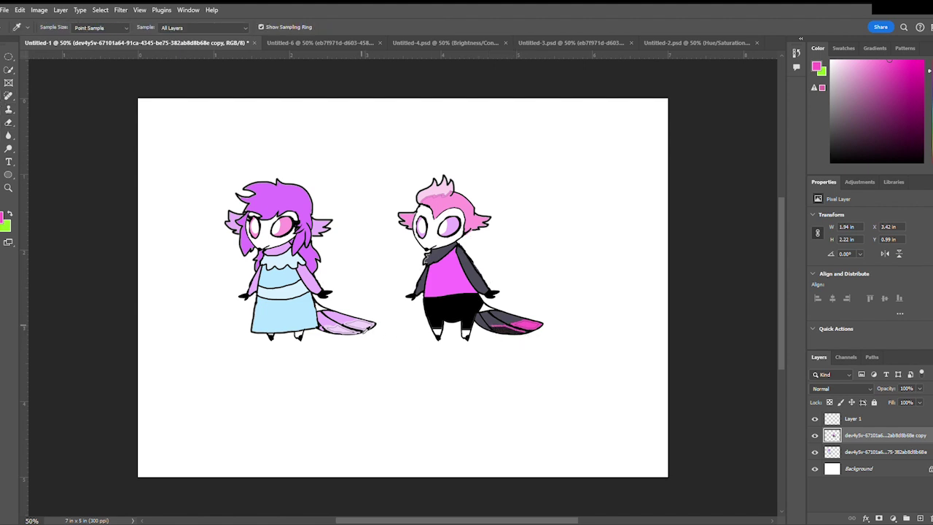
click(366, 330)
key(g)
click(355, 330)
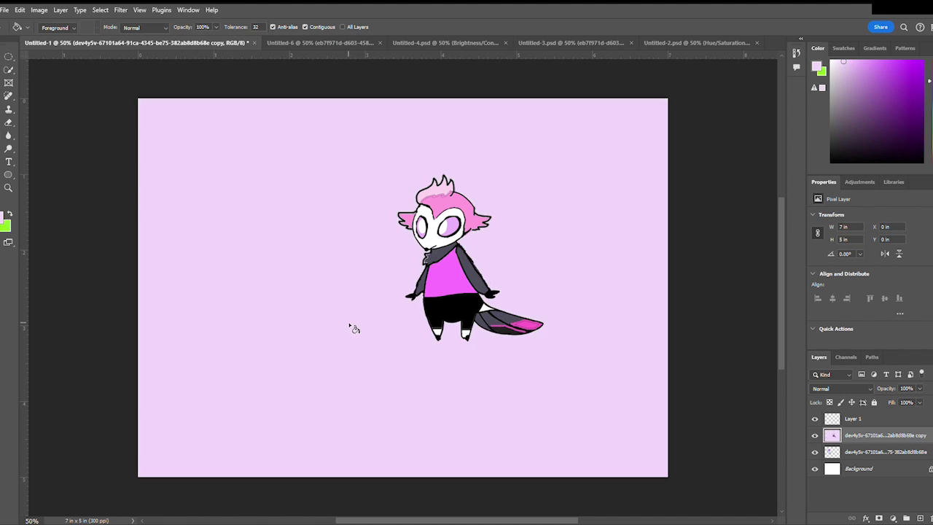
key(ctrl+z)
key(alt+bracketleft)
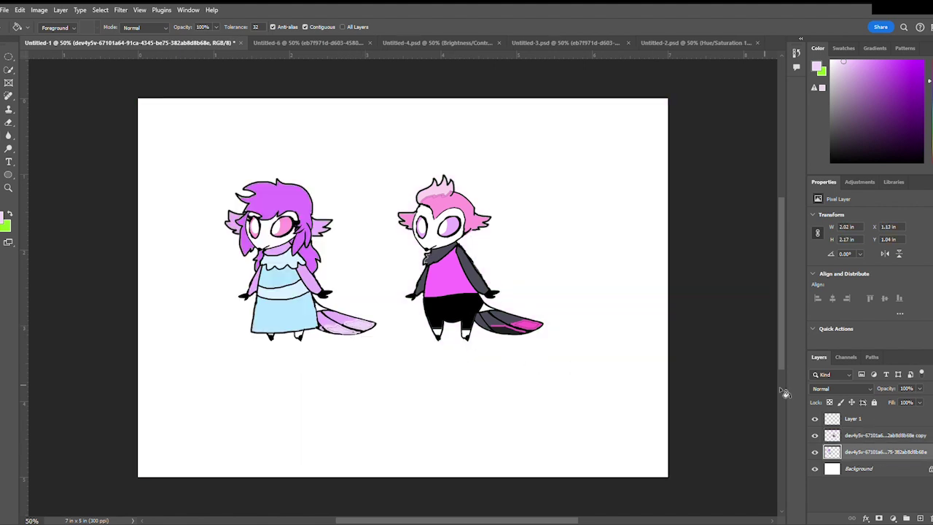
Sample hot pink from the right character's tail on its own layer and cover the tail's lower black section with it.
key(alt+bracketright)
key(b)
key(i)
click(532, 327)
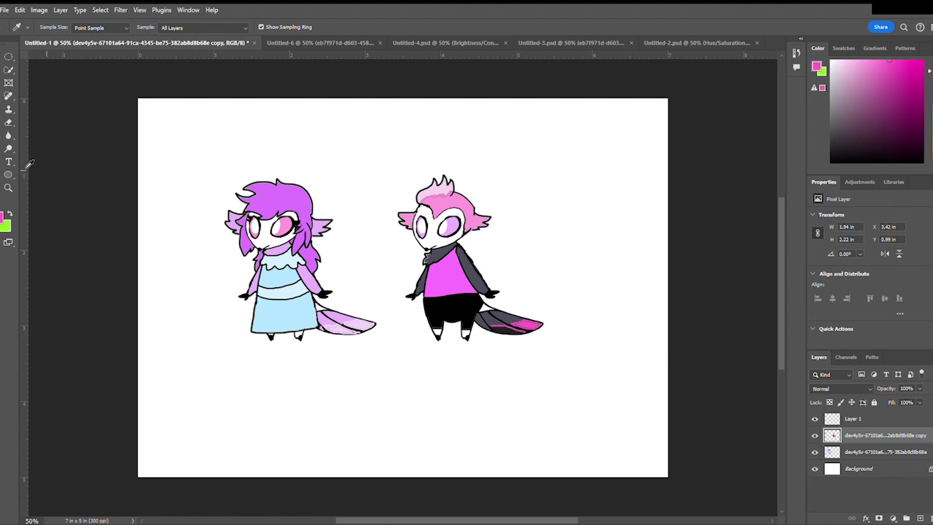
key(g)
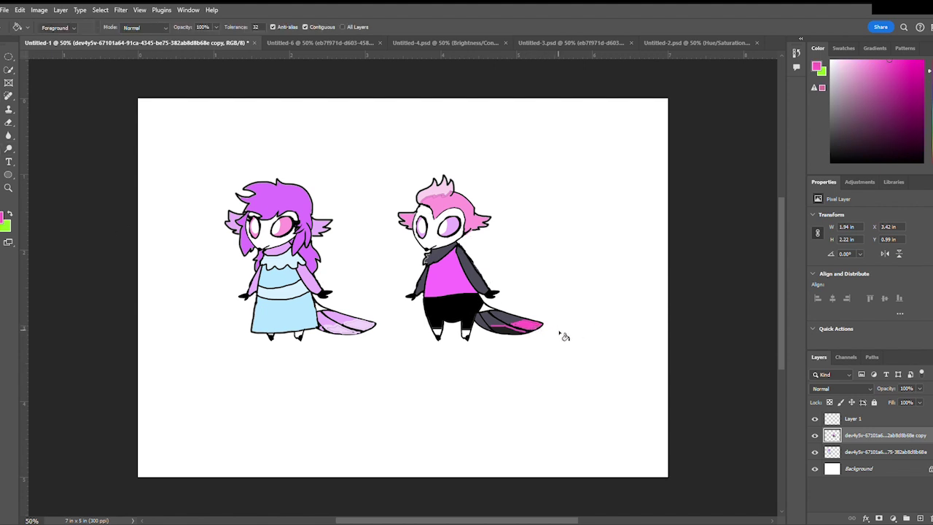
key(b)
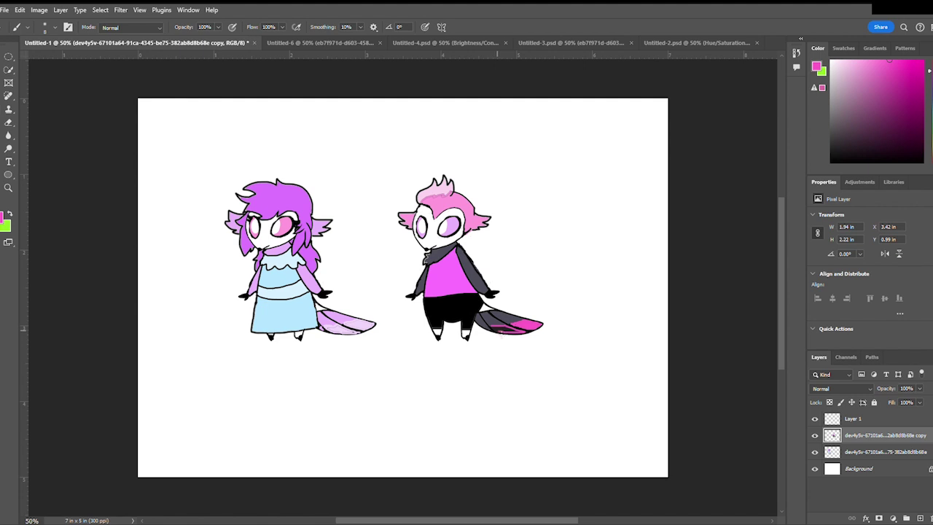
key(g)
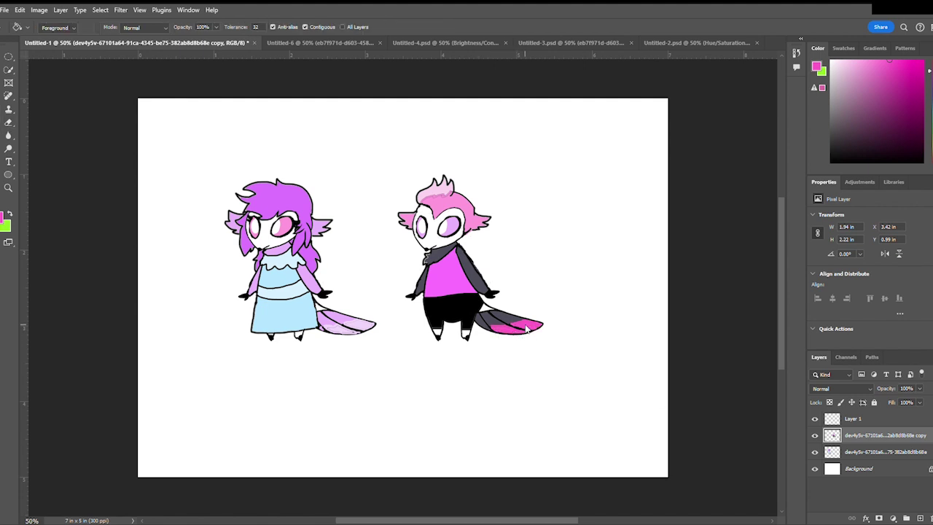
Sample the pale purple from the left character's tail tip and fill the gaps in its lower section on that character's layer.
key(i)
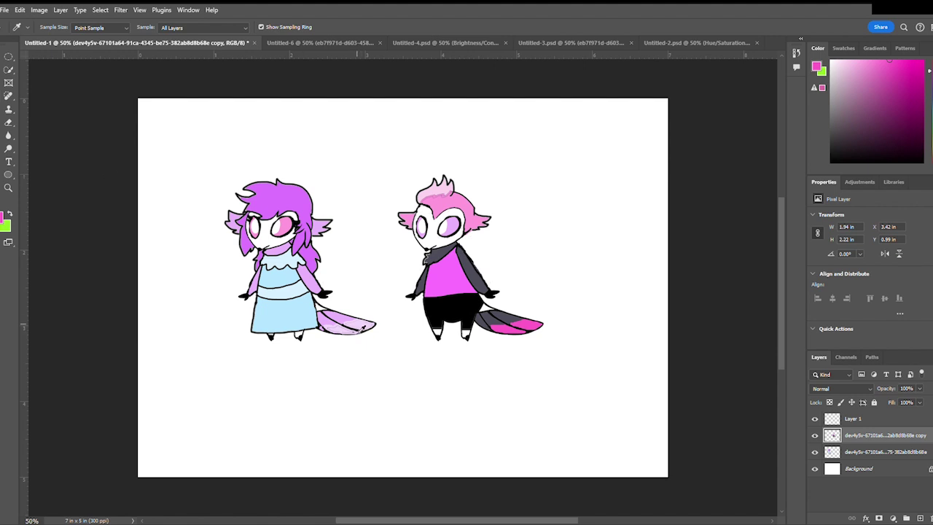
click(363, 328)
key(g)
click(346, 334)
key(ctrl+z)
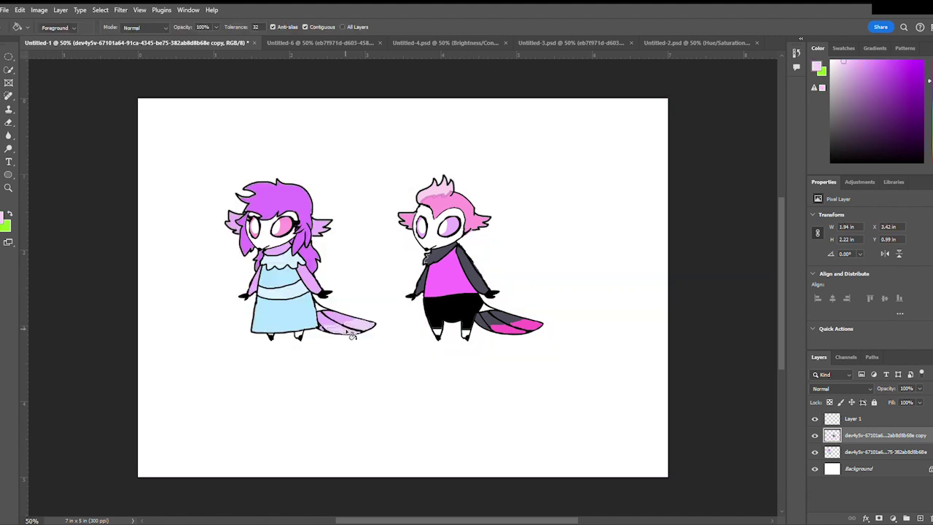
key(alt+bracketleft)
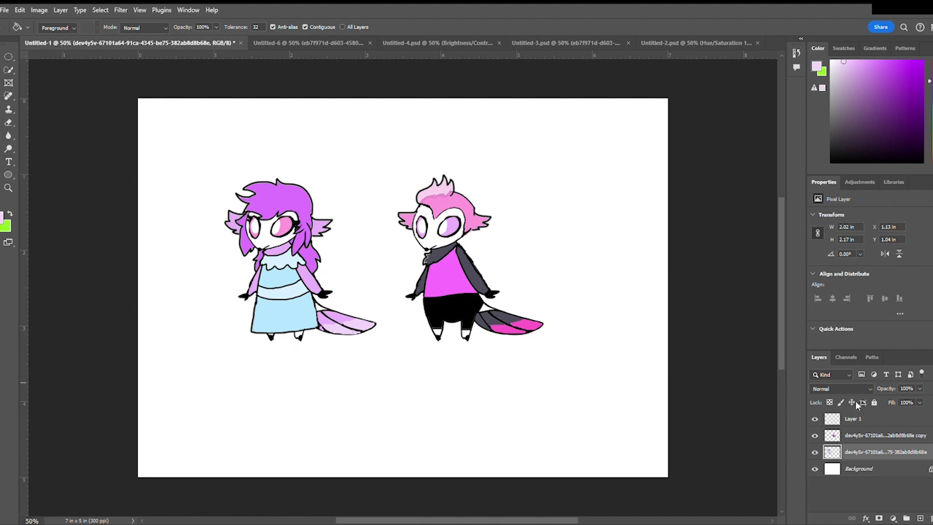
Sample the darker light purple of the left character's tail, colour the tail base with it, and choose black for the outlines.
click(867, 440)
key(i)
click(342, 321)
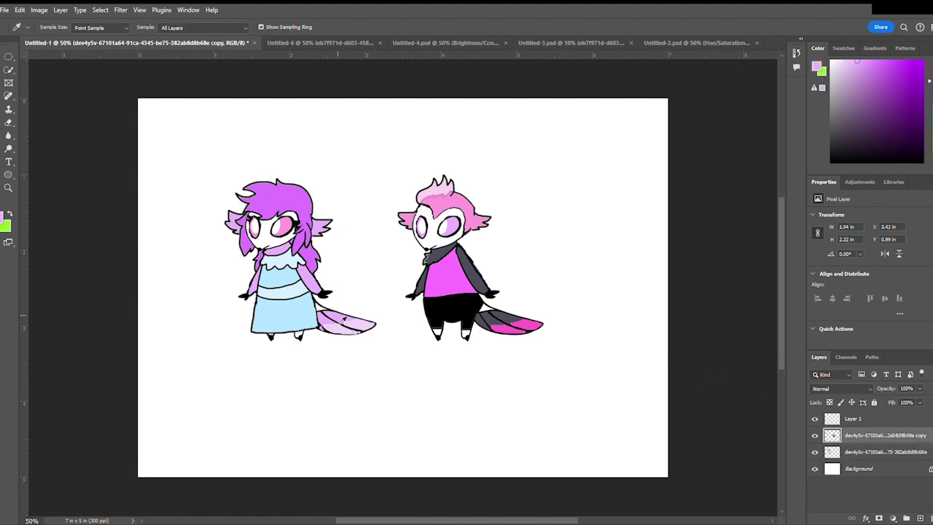
key(alt+bracketleft)
key(g)
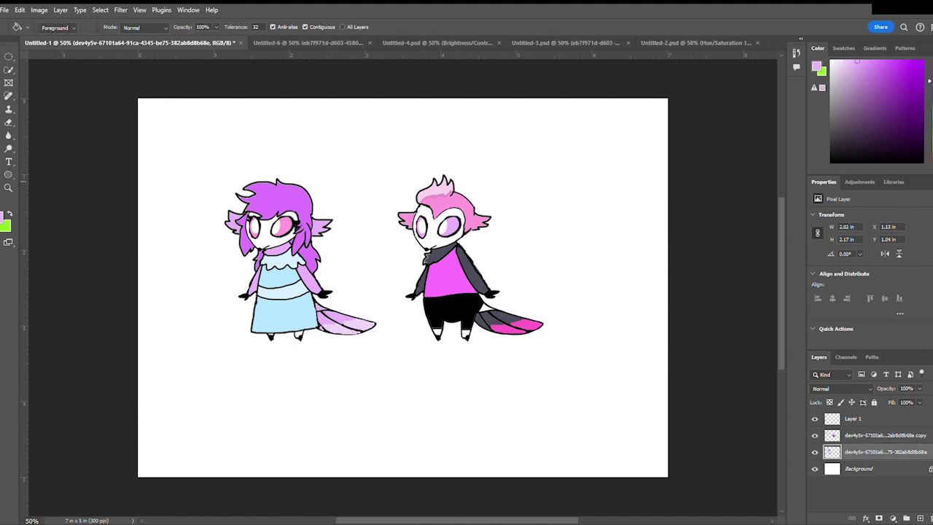
key(b)
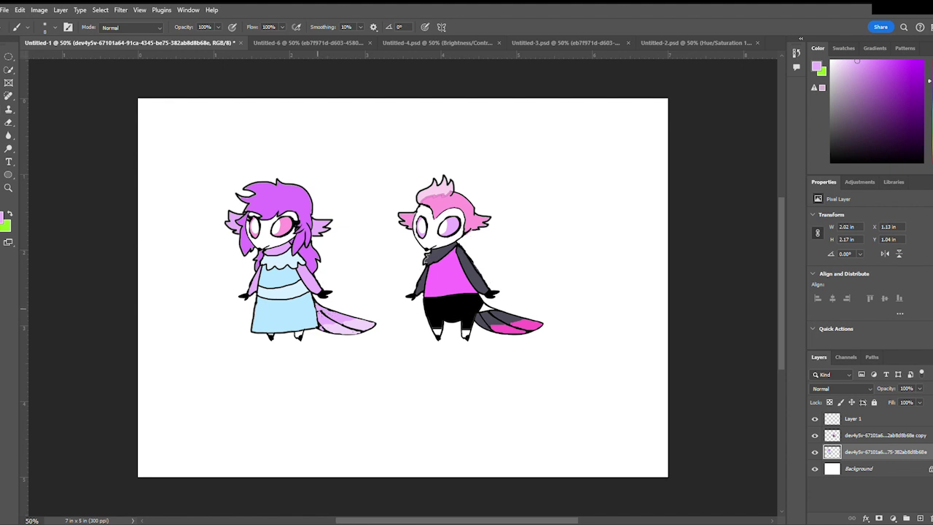
mouse_move(867, 131)
mouse_down()
mouse_move(877, 150)
mouse_move(831, 162)
mouse_up()
Fill the right character's collar, arms and dark tail areas with its head pink, and touch up the tail base.
key(i)
click(440, 210)
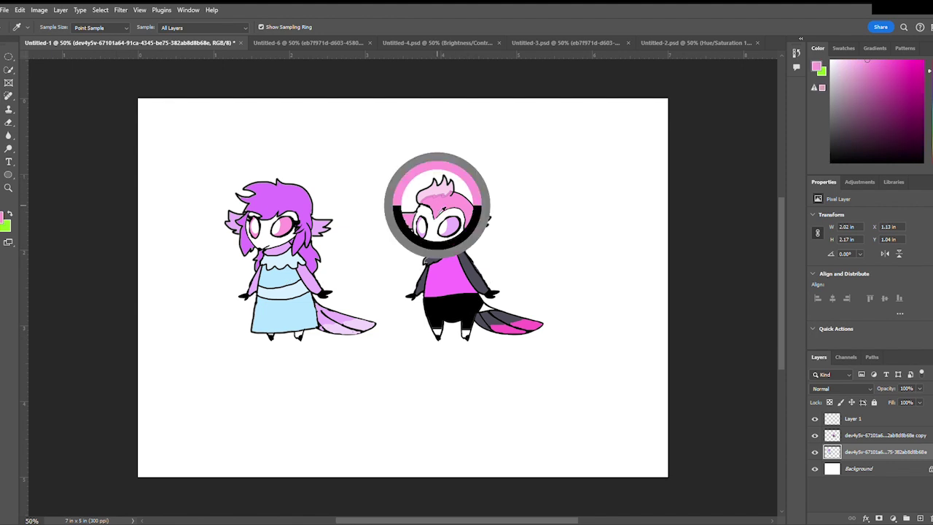
key(g)
click(452, 204)
key(ctrl+z)
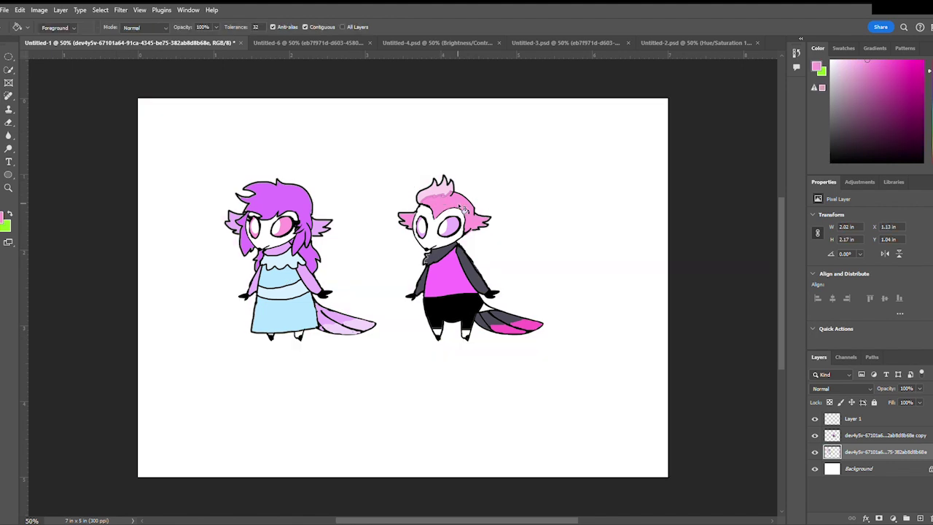
key(alt+bracketright)
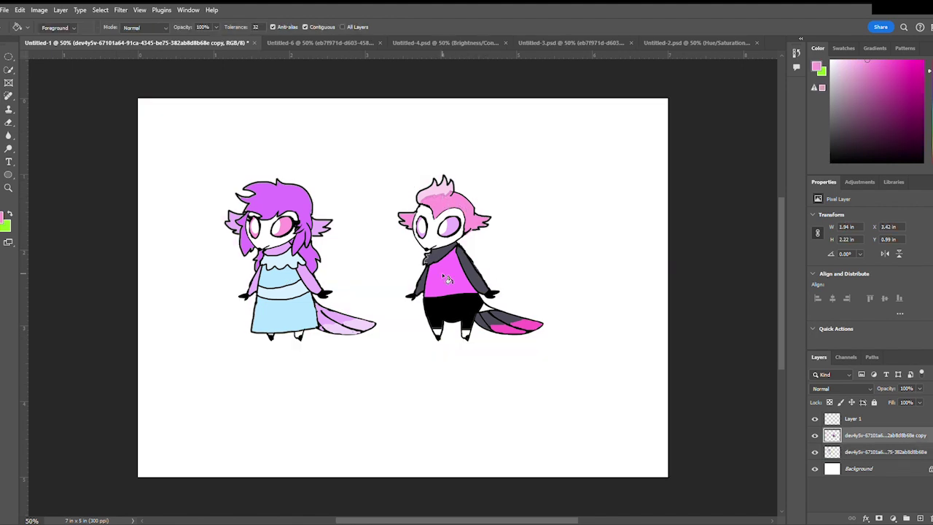
click(424, 286)
click(489, 290)
click(488, 326)
click(510, 322)
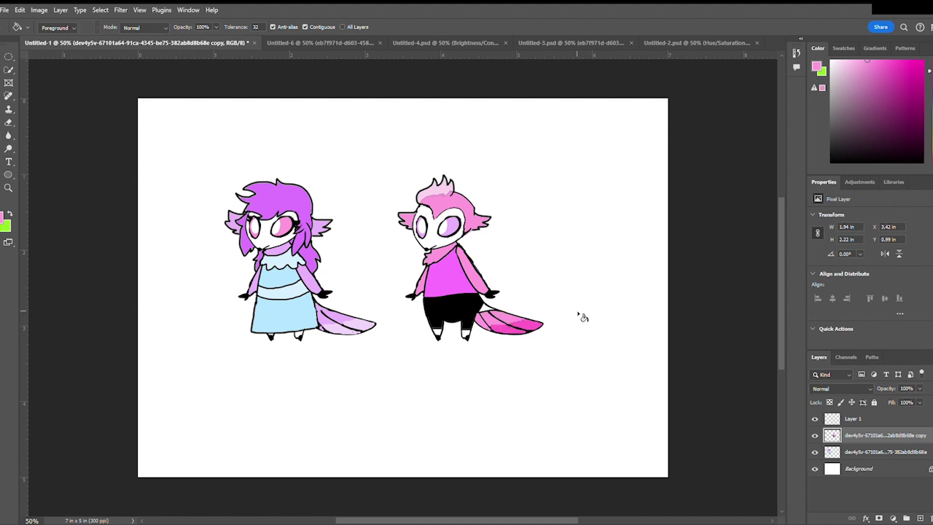
key(b)
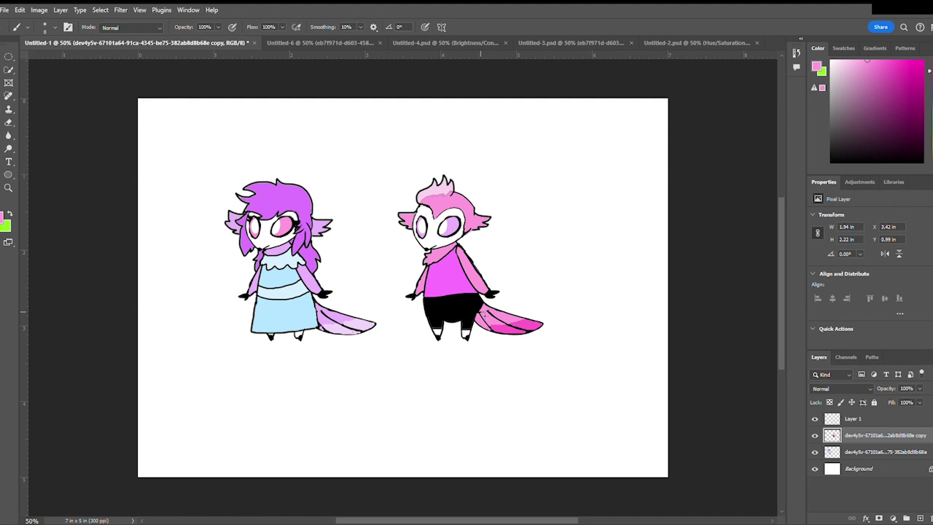
click(831, 161)
Fill Layer 1 with bright magenta and move it beneath both character layers as a backdrop.
click(875, 419)
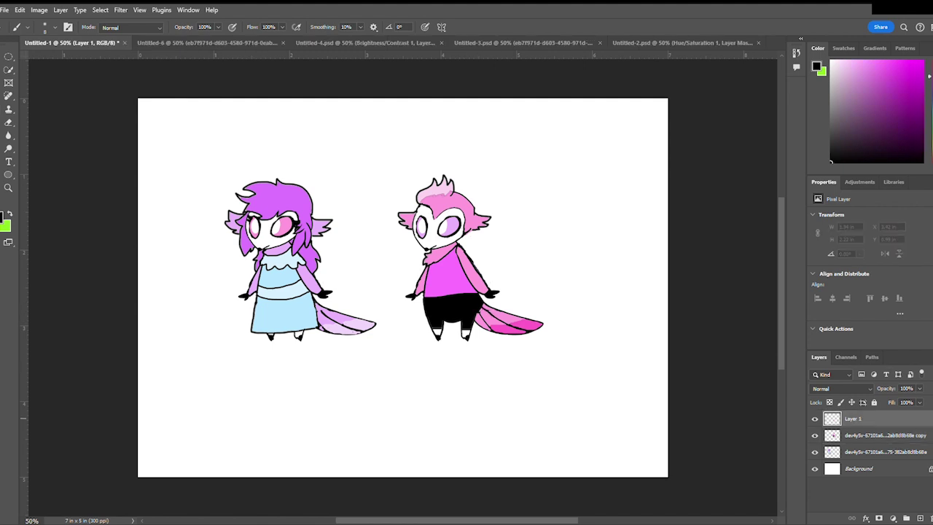
click(913, 60)
key(g)
click(227, 174)
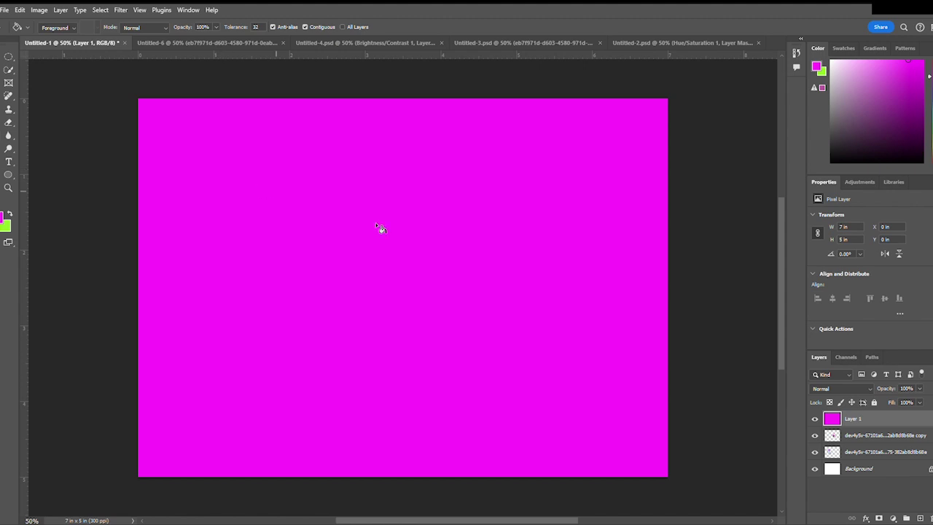
drag(849, 418, 875, 449)
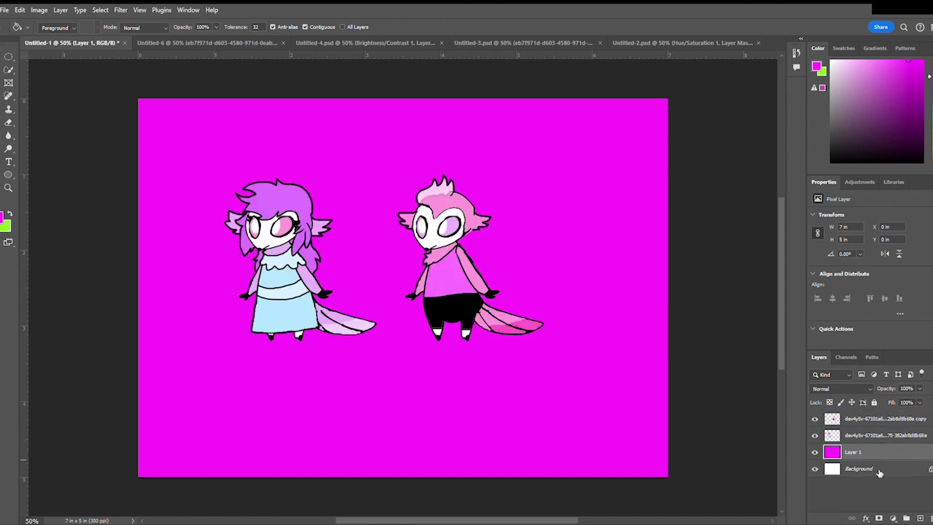
click(881, 473)
click(858, 452)
Crop the canvas closely around the two characters to about 4.3 by 2.28 inches.
key(c)
drag(140, 289, 177, 292)
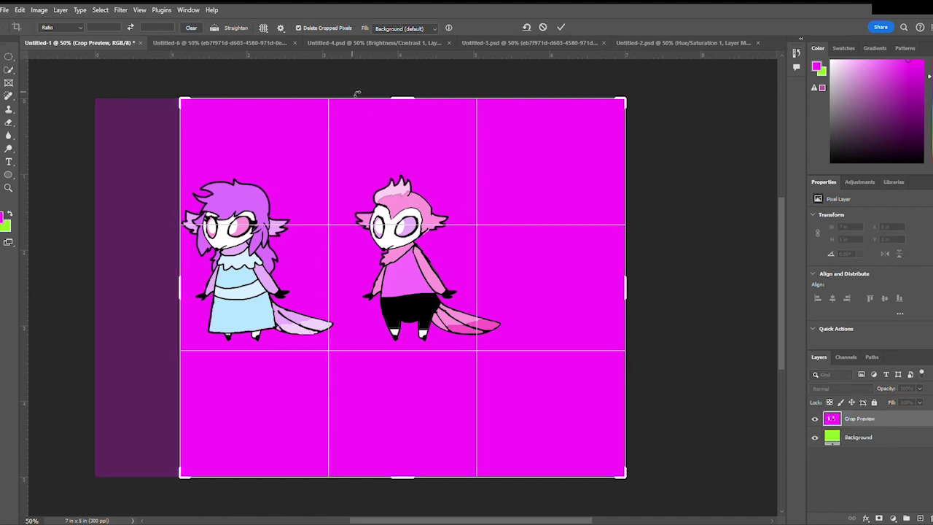
drag(402, 100, 402, 129)
drag(628, 289, 569, 291)
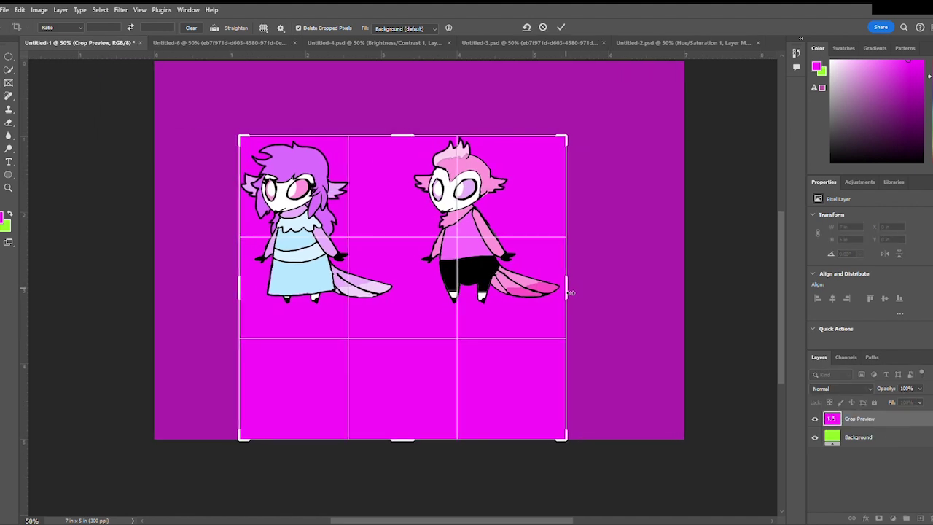
drag(408, 440, 431, 382)
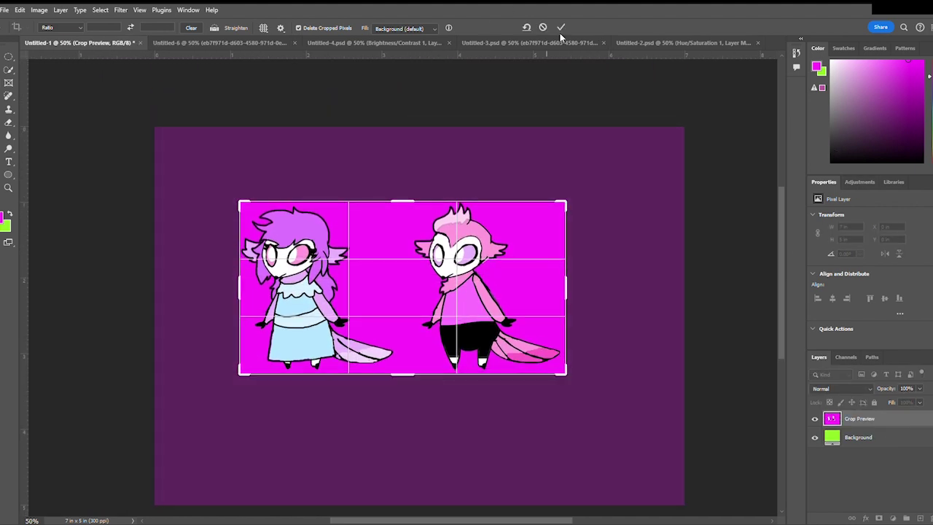
click(560, 28)
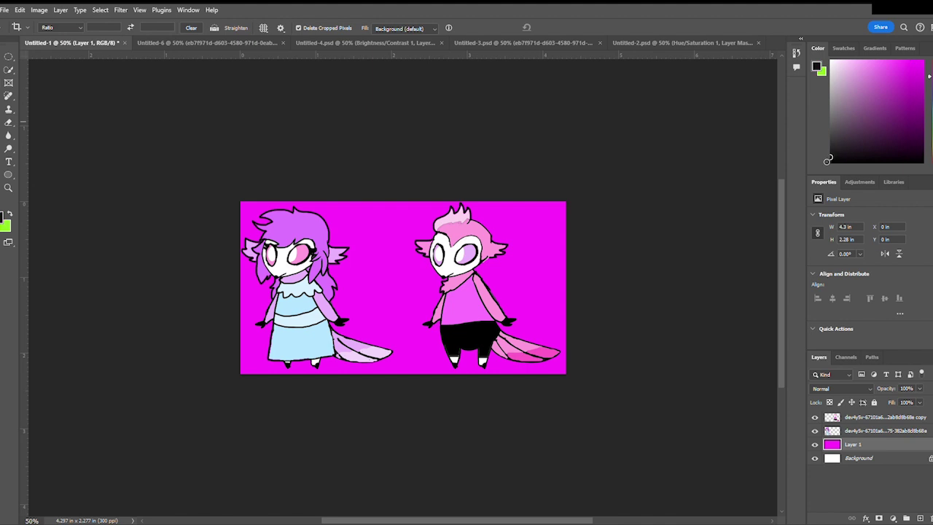
Fill the white parts of both characters' feet with black on their respective layers.
key(g)
click(334, 365)
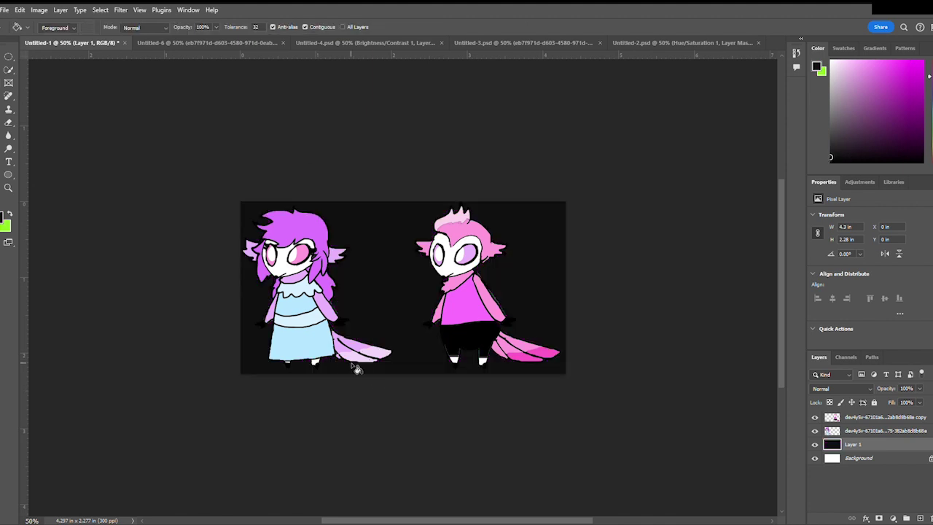
key(ctrl+z)
click(869, 433)
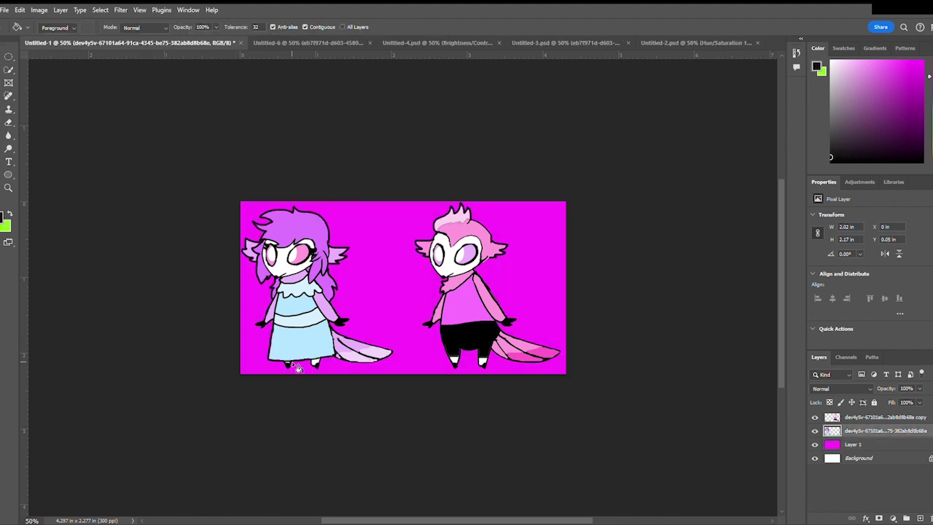
click(875, 417)
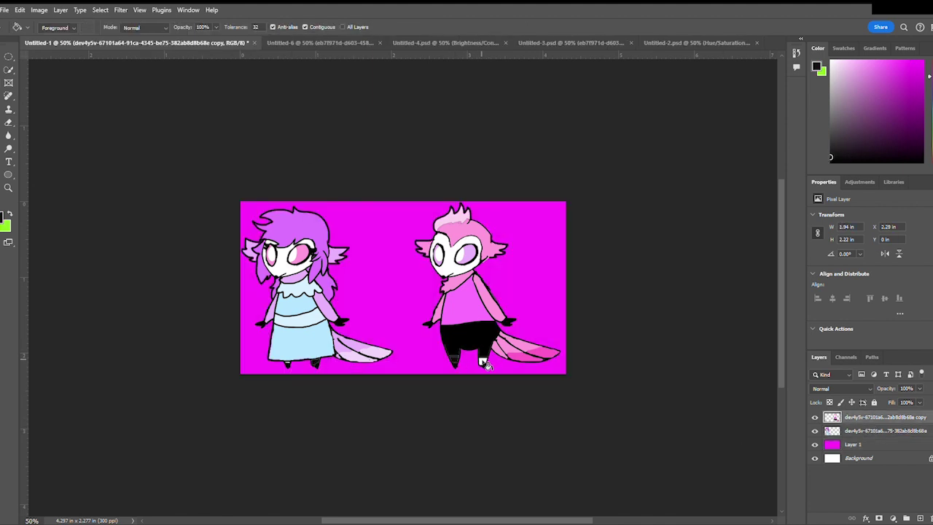